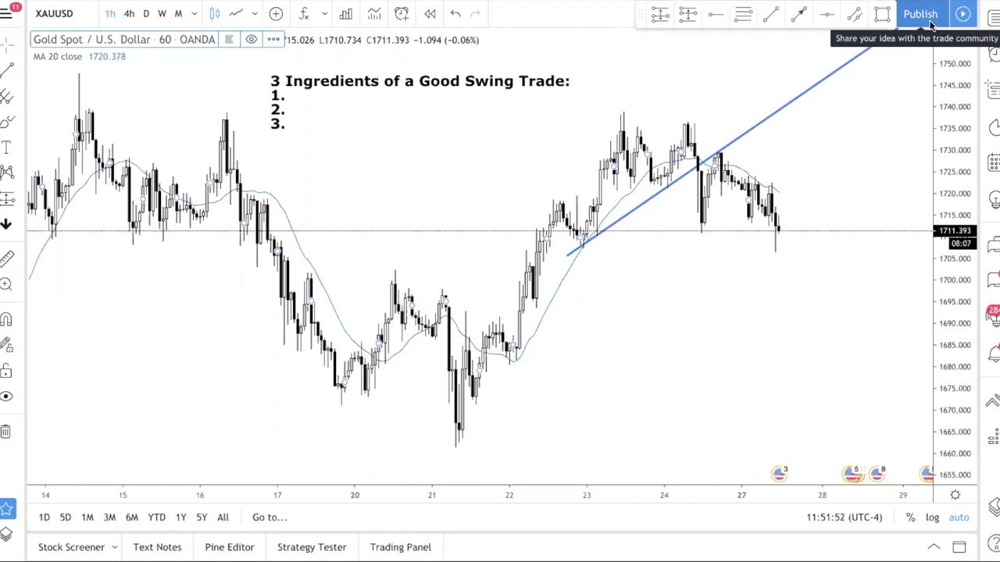
left_click(289, 99)
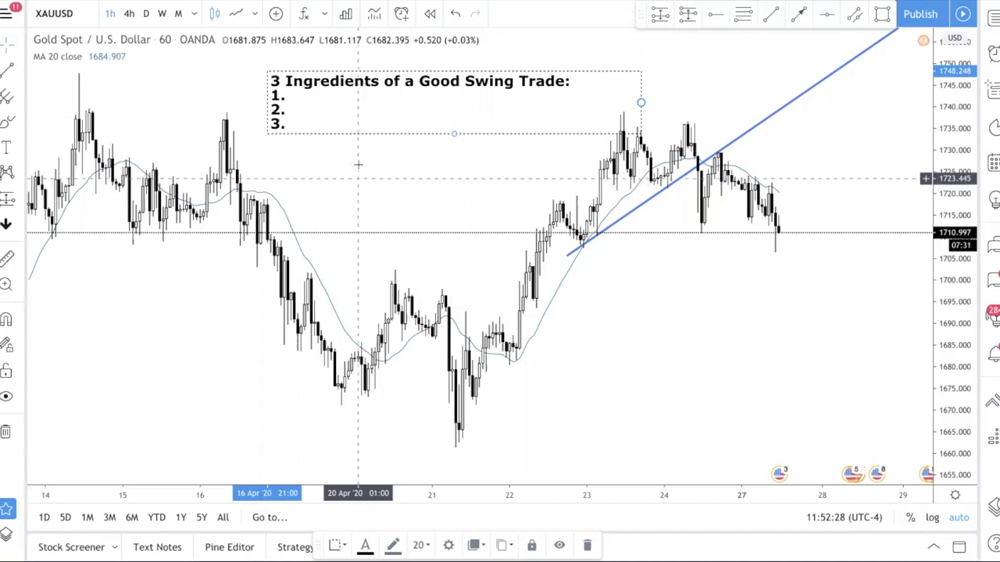
double_click(346, 104)
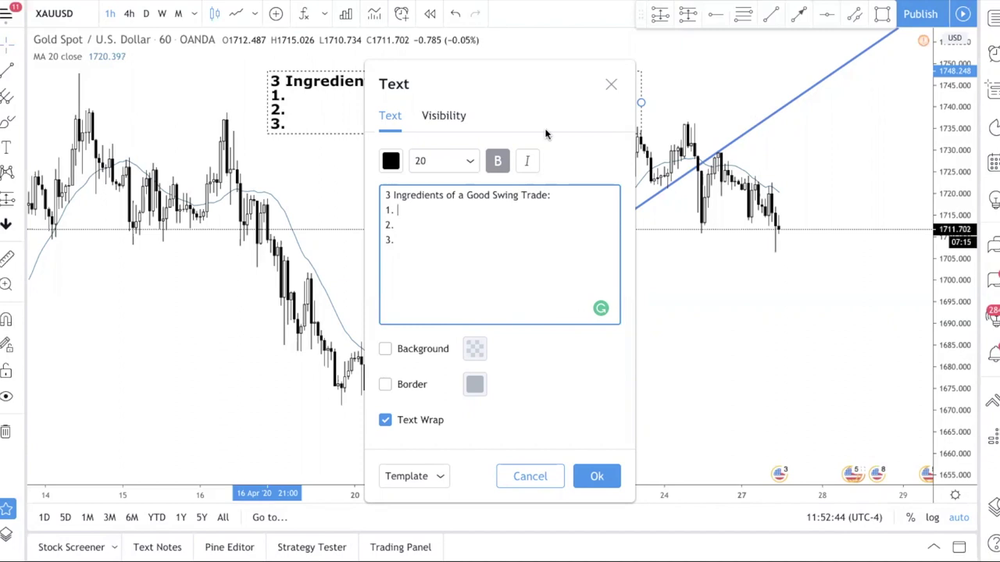
left_click(610, 85)
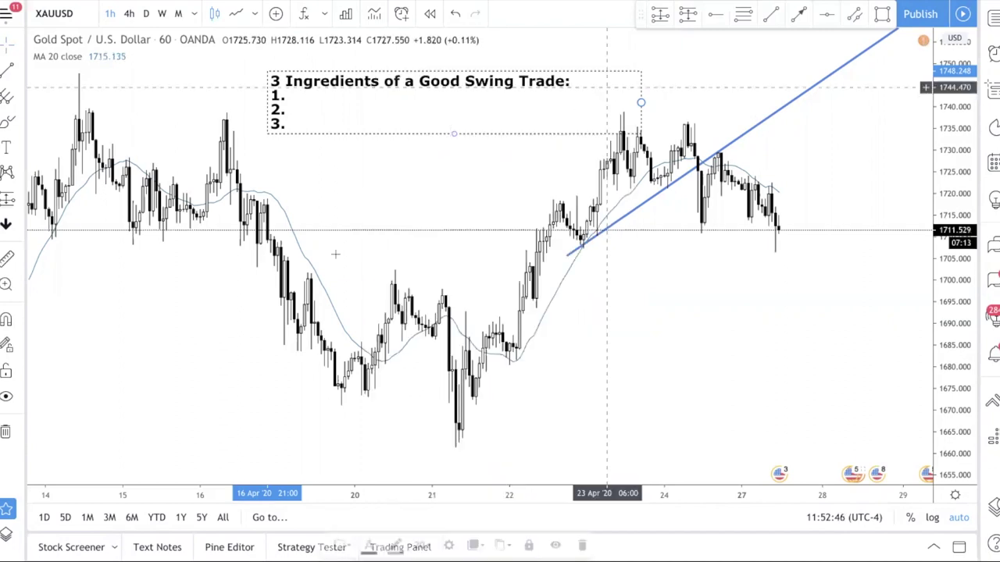
Display the gold price as a line chart and return it to candlesticks.
left_click(236, 13)
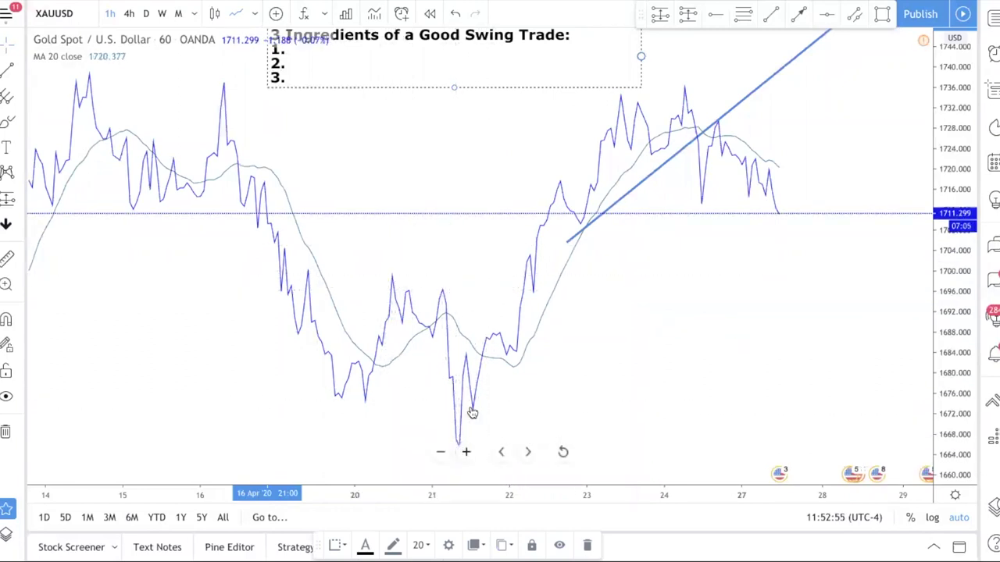
left_click(214, 14)
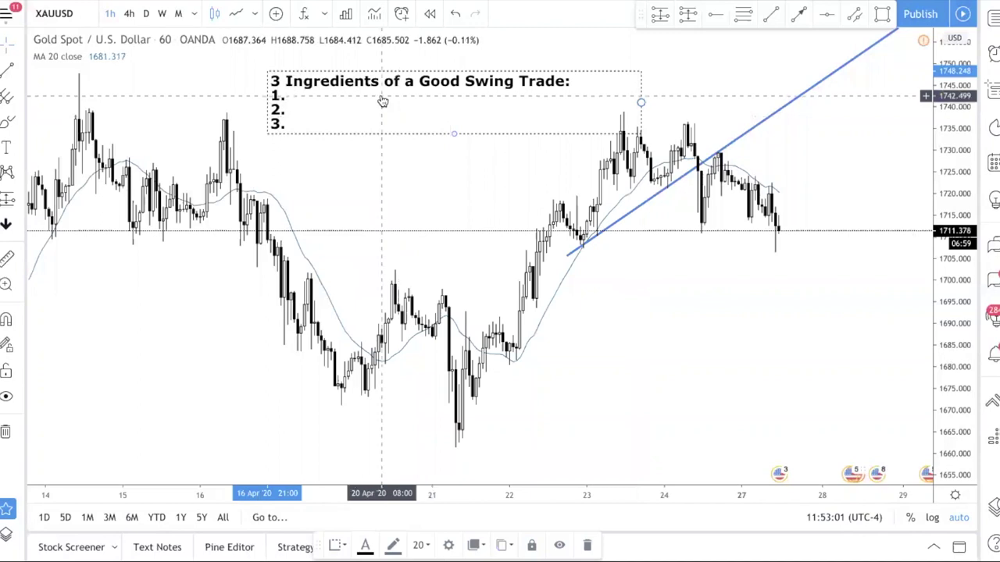
Enter "Trendline" as item 1 in the chart's "3 Ingredients of a Good Swing Trade" text note.
double_click(311, 100)
left_click(491, 204)
type("Trendline")
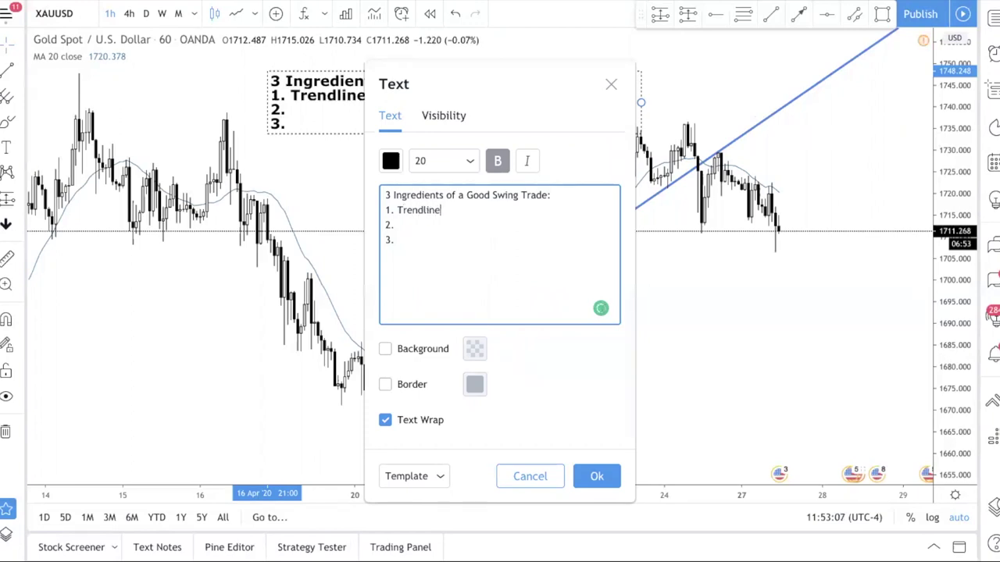
left_click(597, 475)
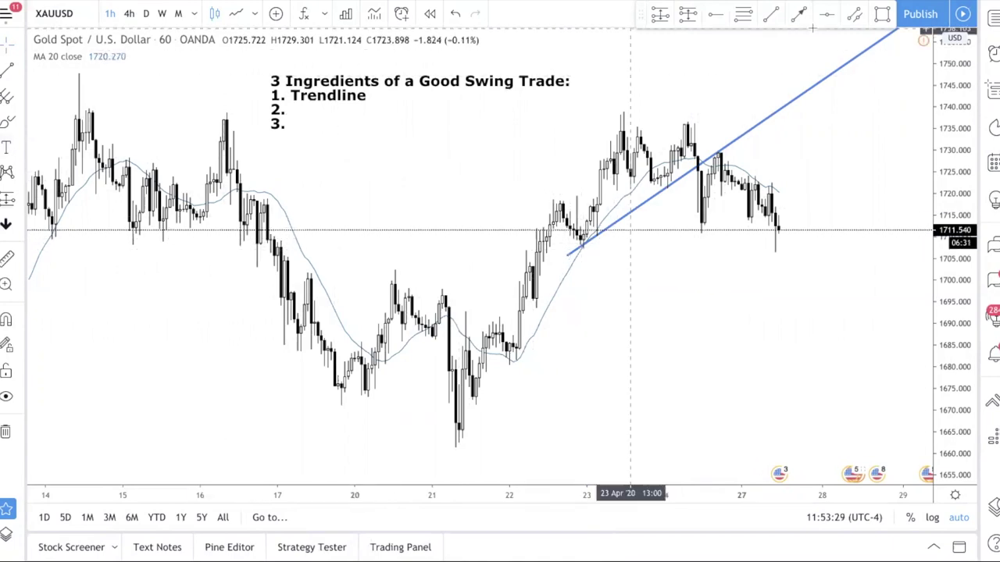
Highlight the two price touches along the rising trendline with rectangles, the first spanning about 1711.9 to 1706.7 from 22 to 23 April.
left_click(882, 13)
left_click(570, 229)
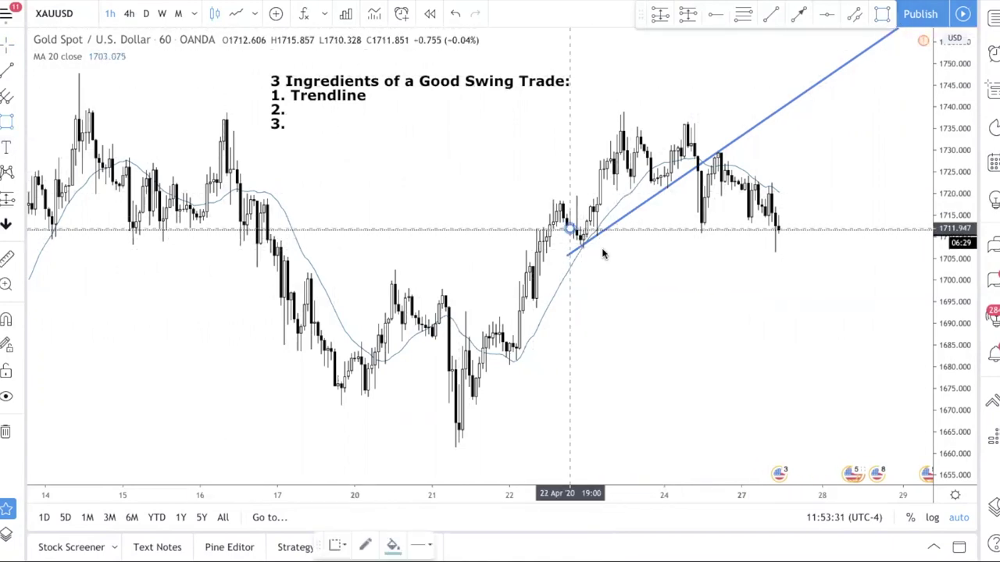
left_click(611, 252)
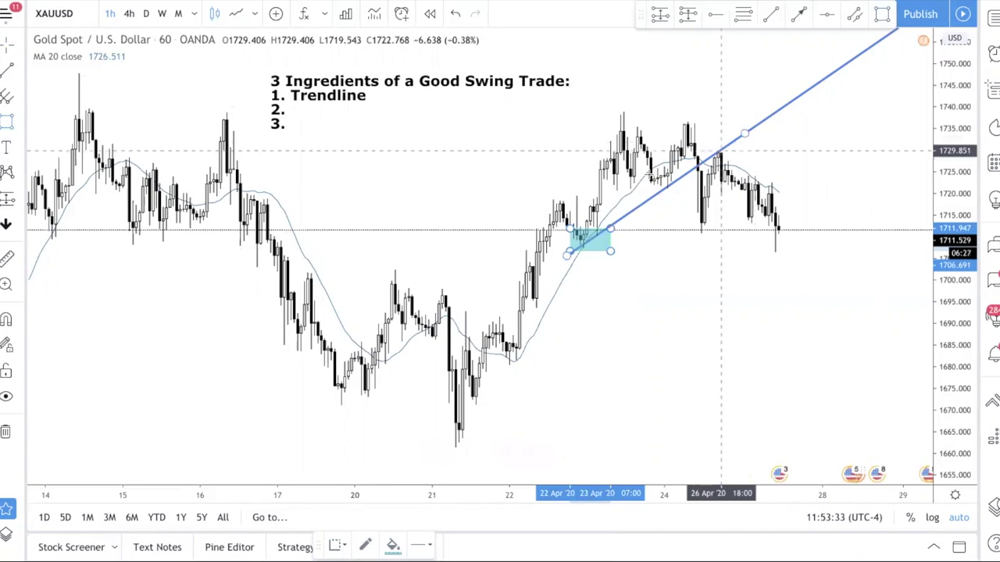
left_click(681, 196)
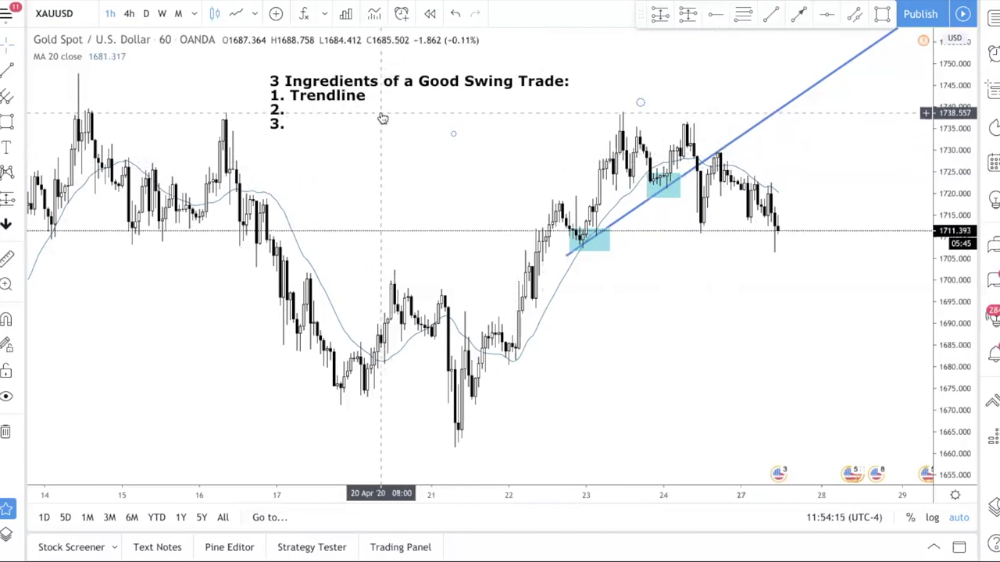
Enter "Fibonacci Retracement" as item 2 in the swing trade text note.
double_click(342, 109)
left_click(417, 224)
type("Fibona")
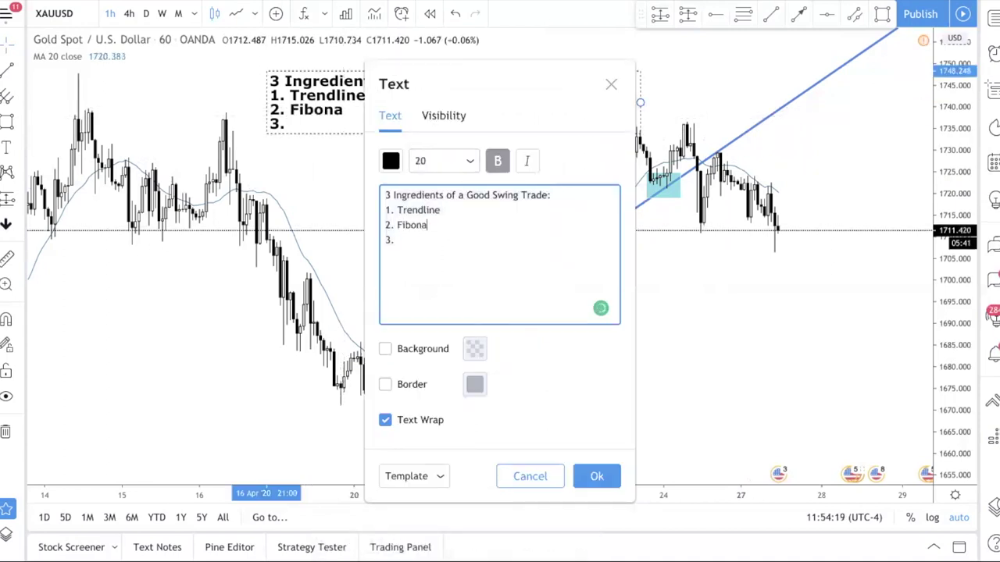
type("cci Retracment")
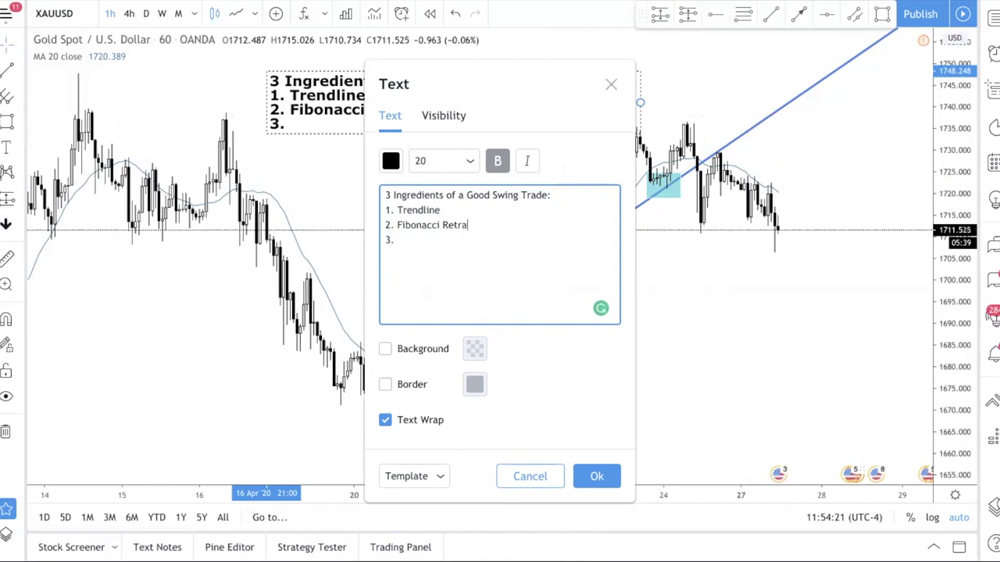
key("BackSpace")
key("BackSpace")
key("BackSpace")
key("BackSpace")
type("ement")
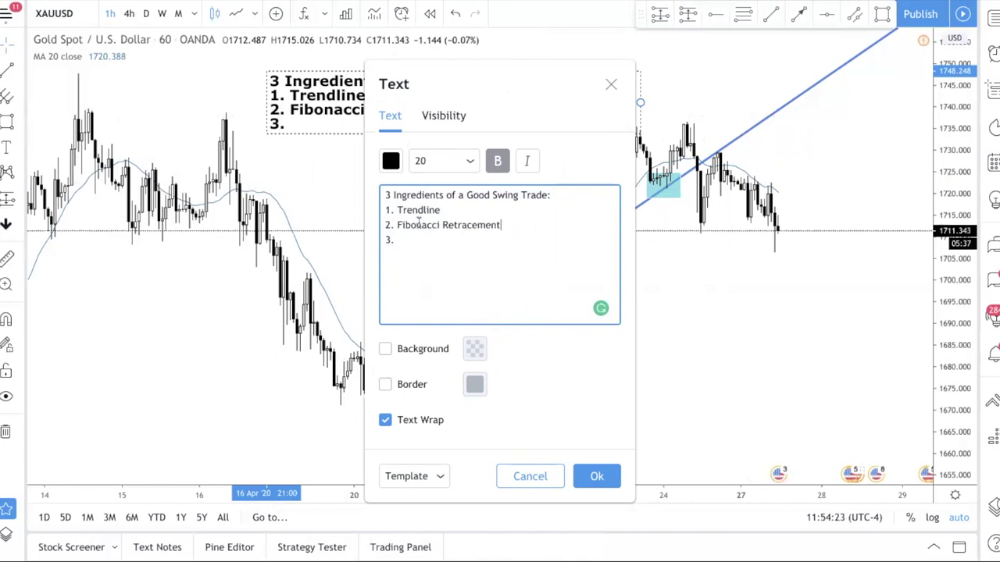
left_click(596, 475)
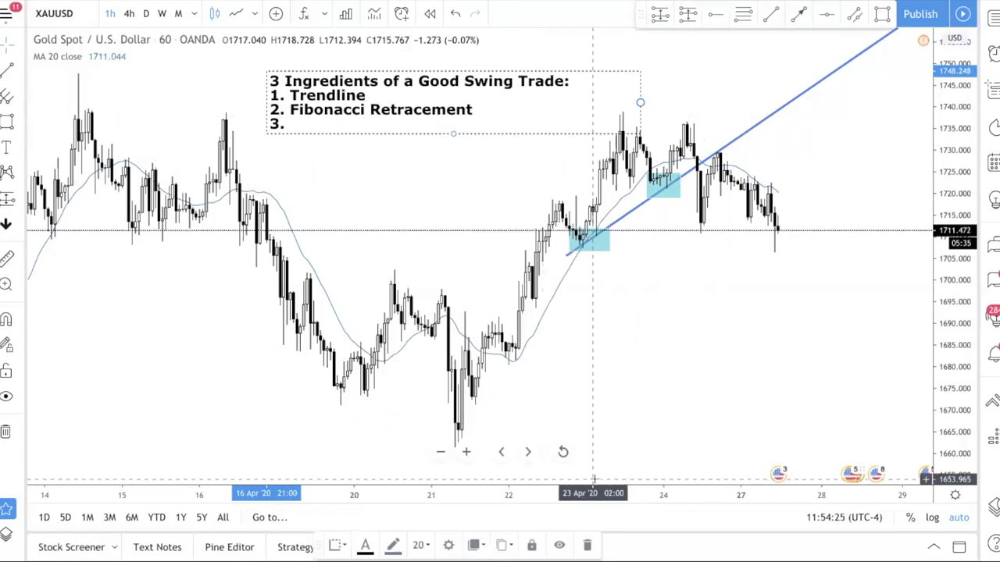
left_click(335, 234)
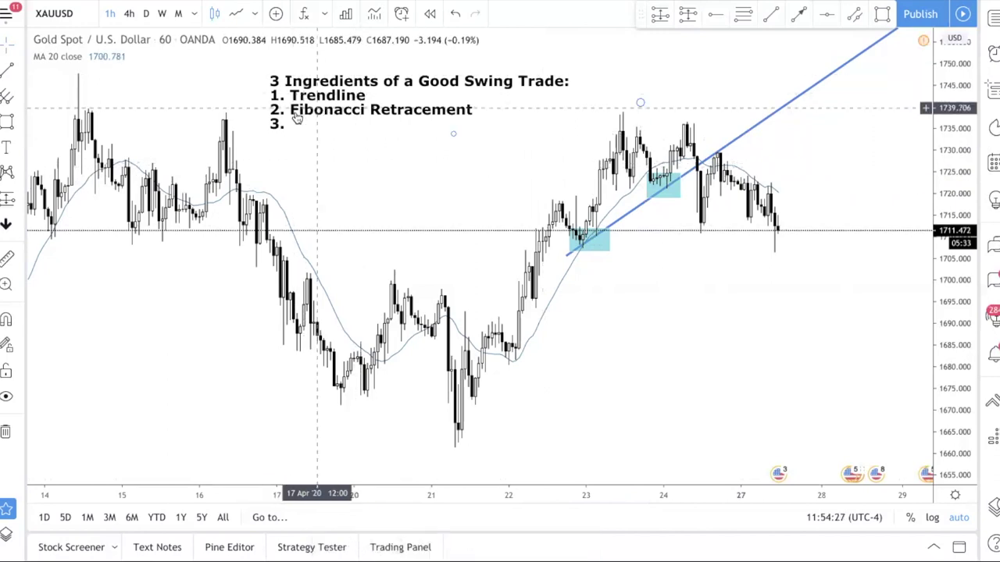
Draw a Fib Retracement from the 24 April high at about 1736.75 down to about 1710.47 on 27 April.
left_click(18, 95)
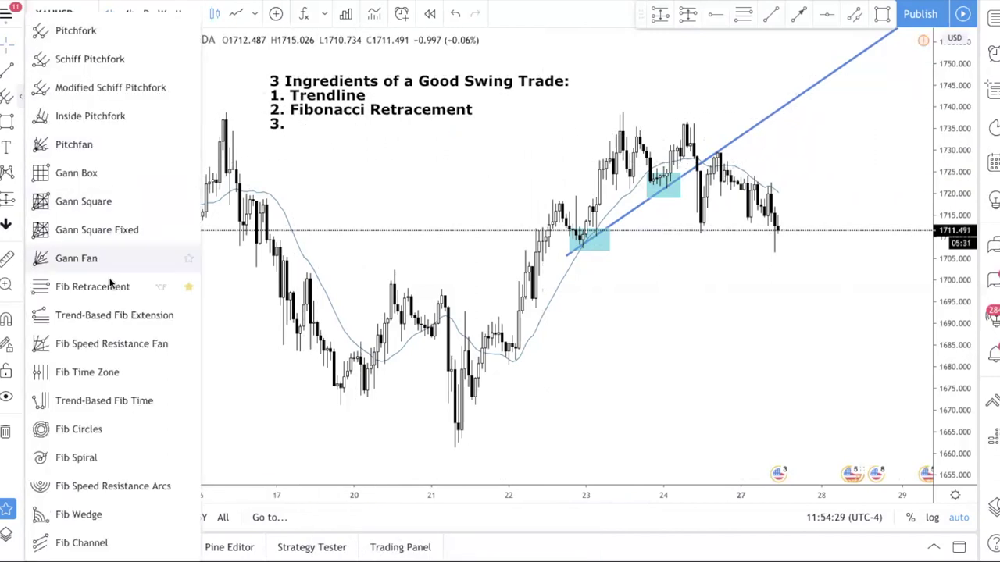
left_click(110, 286)
left_click(687, 121)
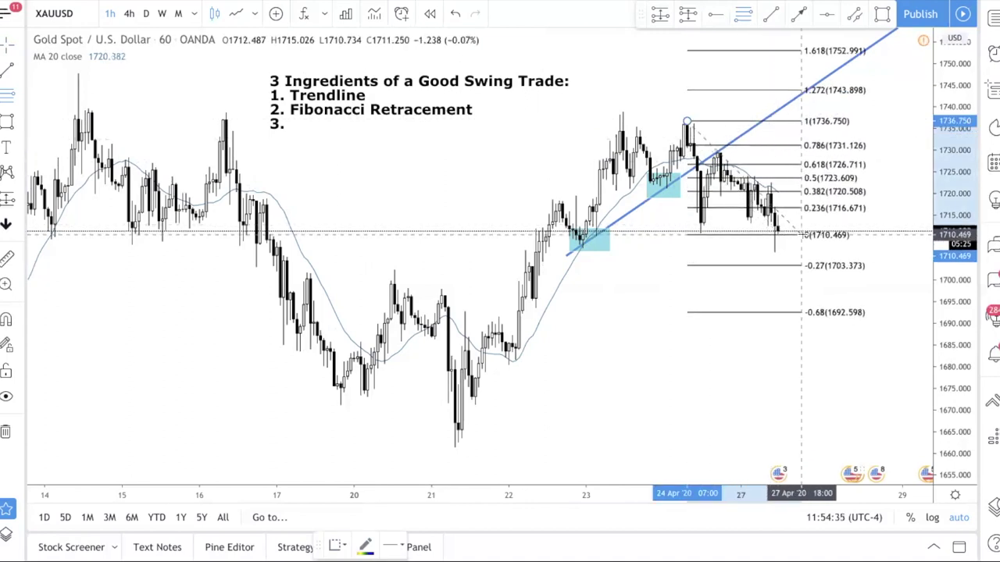
left_click(801, 234)
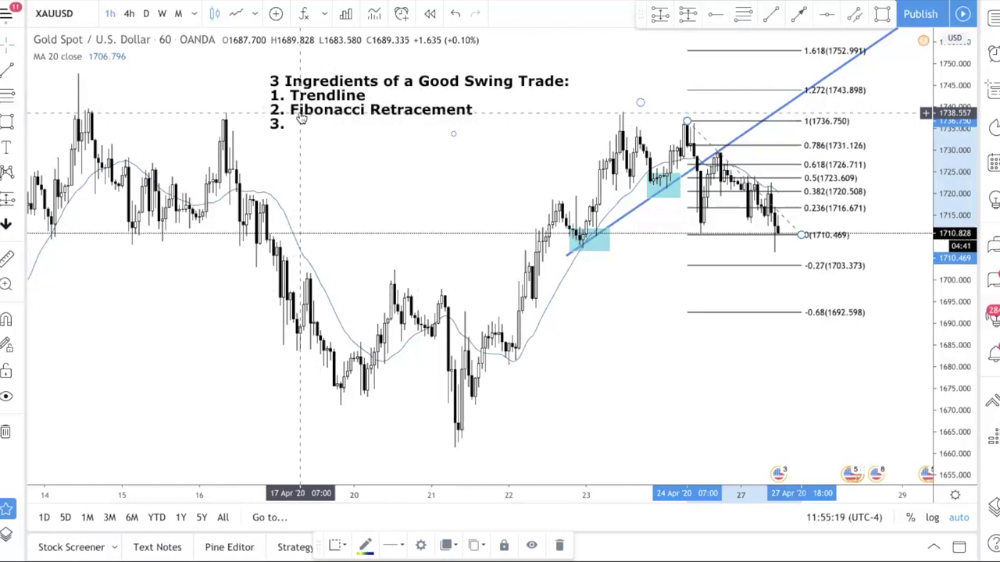
Place horizontal lines at the retracement's 0.618 level, about 1726.73, and its 0.786 level, about 1731.17.
scroll(274, 178, "down", 1)
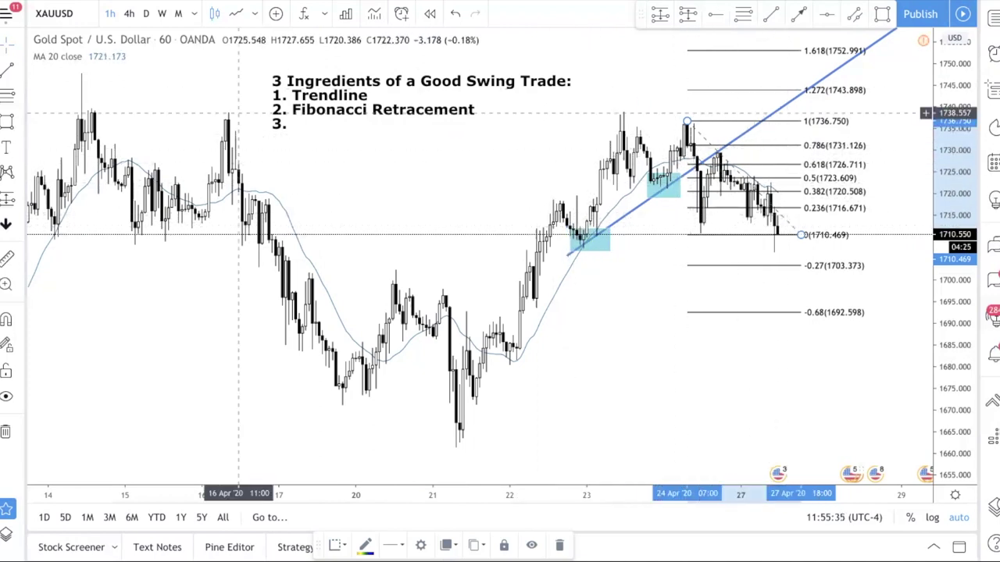
left_click(8, 122)
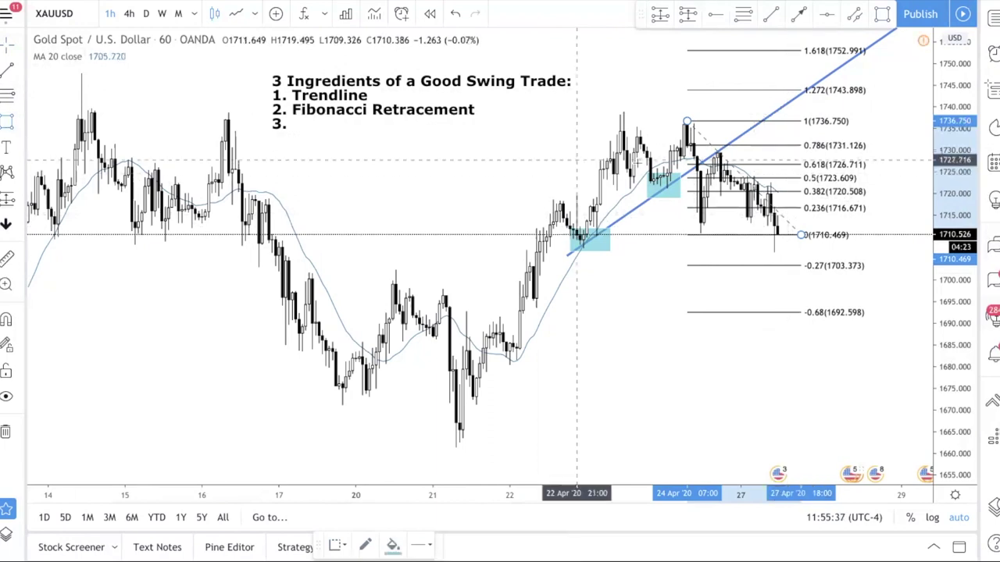
left_click(11, 69)
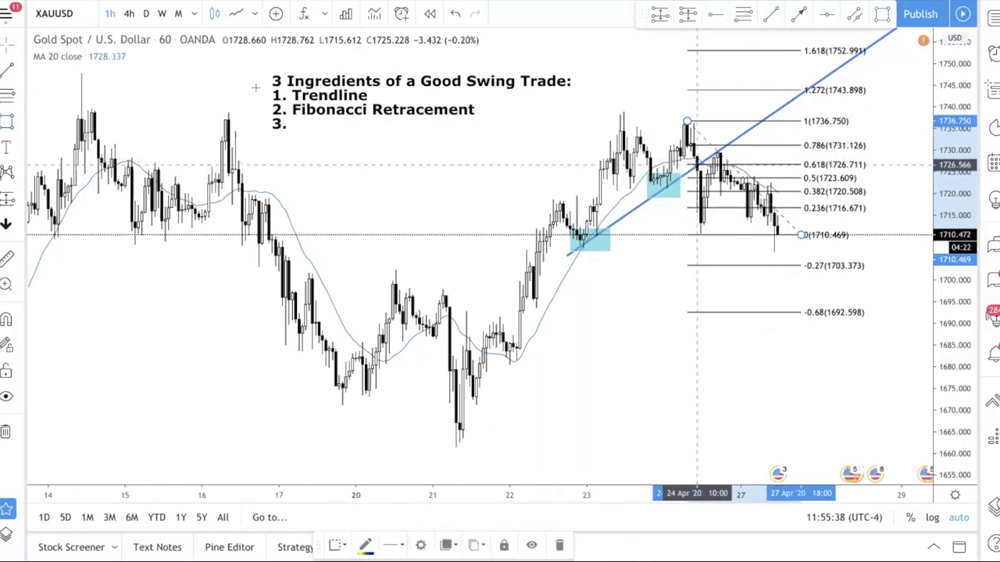
left_click(20, 71)
left_click(94, 153)
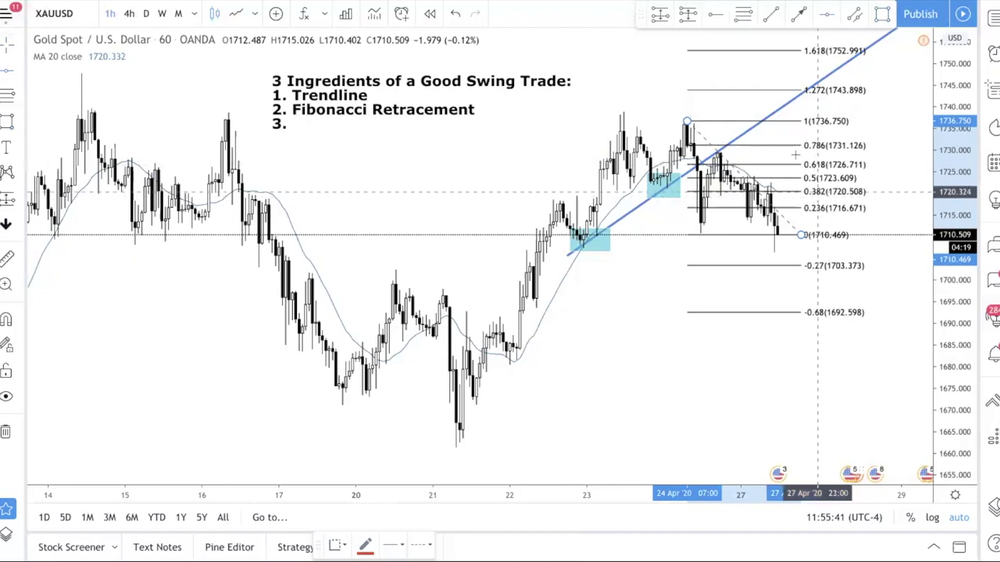
left_click(792, 166)
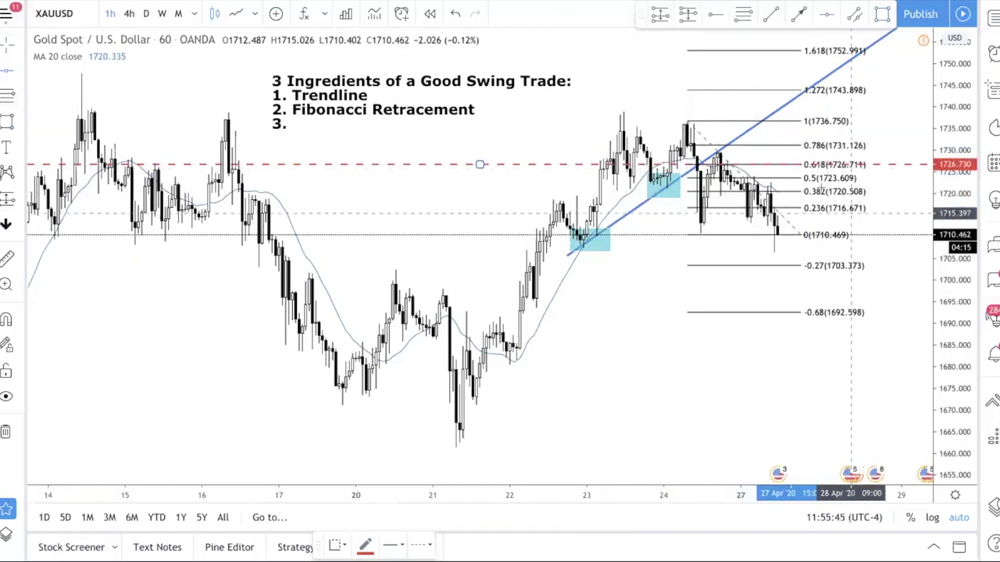
left_click(757, 145)
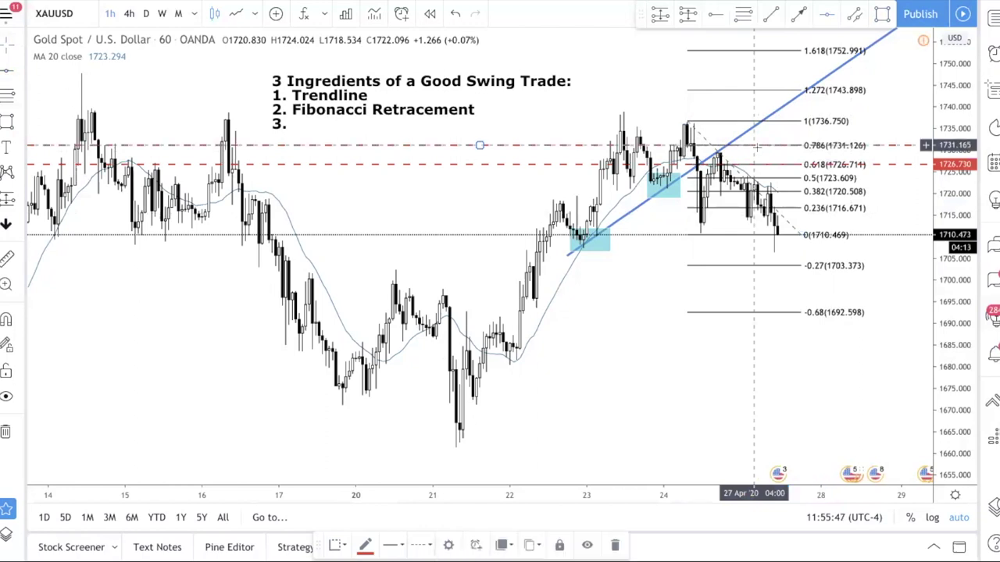
left_click(653, 265)
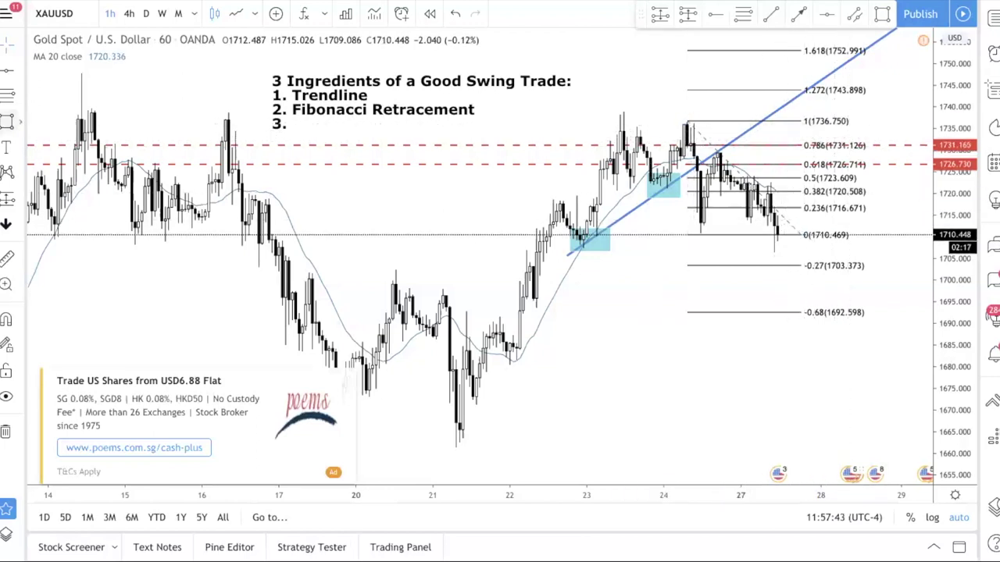
Review the level values in the style settings of the existing Fib Retracement.
left_click(19, 101)
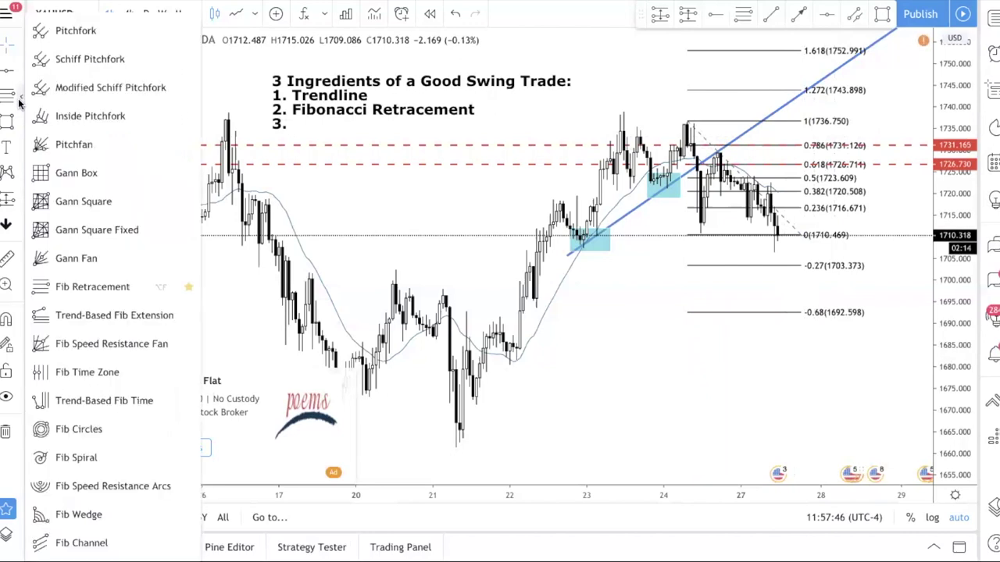
left_click(120, 297)
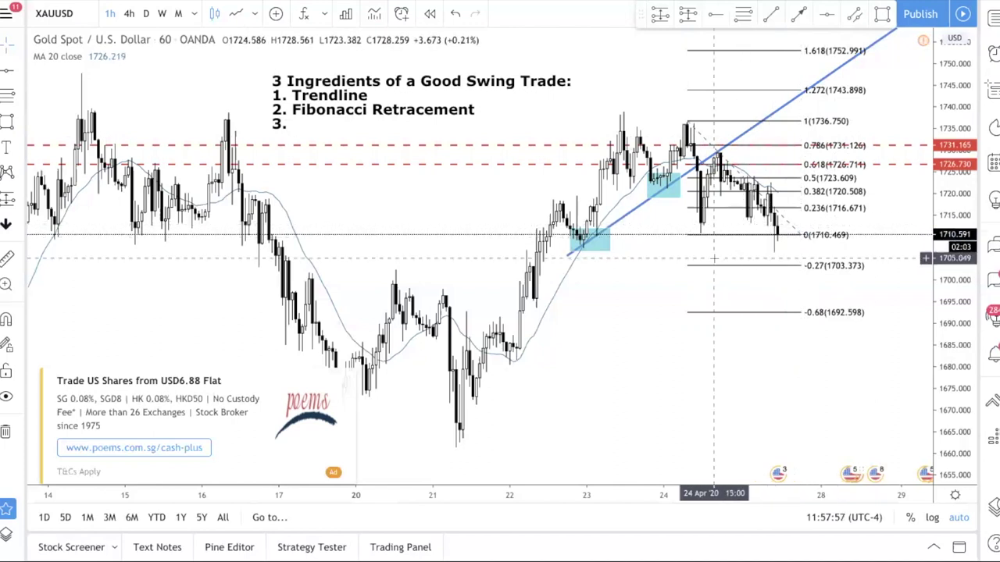
double_click(803, 236)
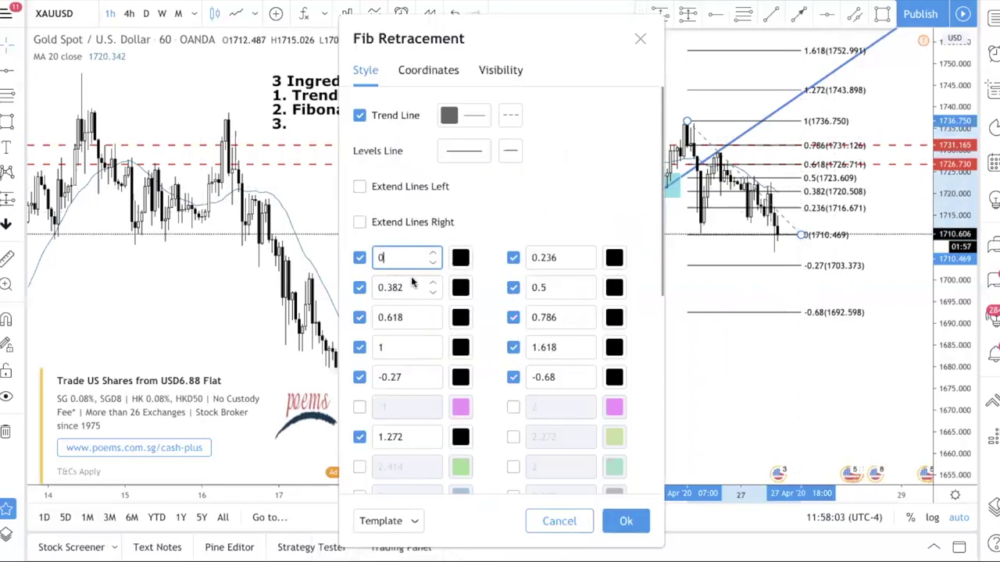
type(".")
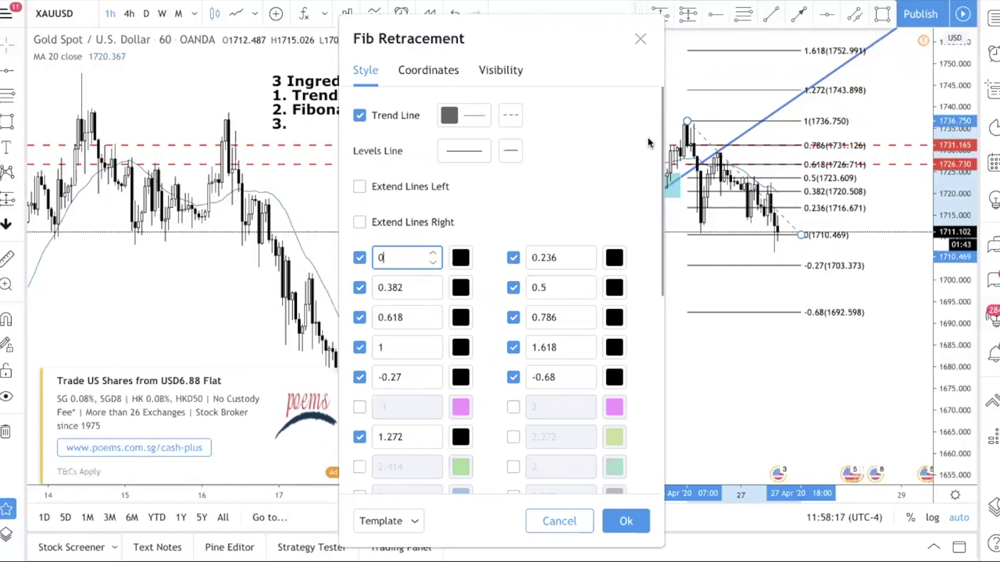
left_click(629, 522)
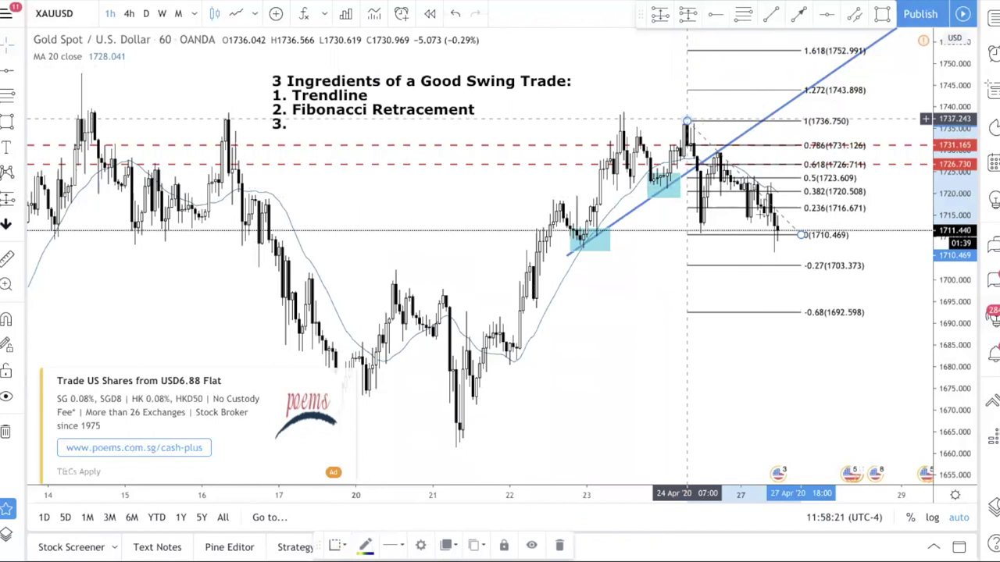
Shift the Fib Retracement slightly up and earlier, placing level 1 at about 1737.24 and level 0 at about 1710.96.
left_click_drag(792, 237, 786, 234)
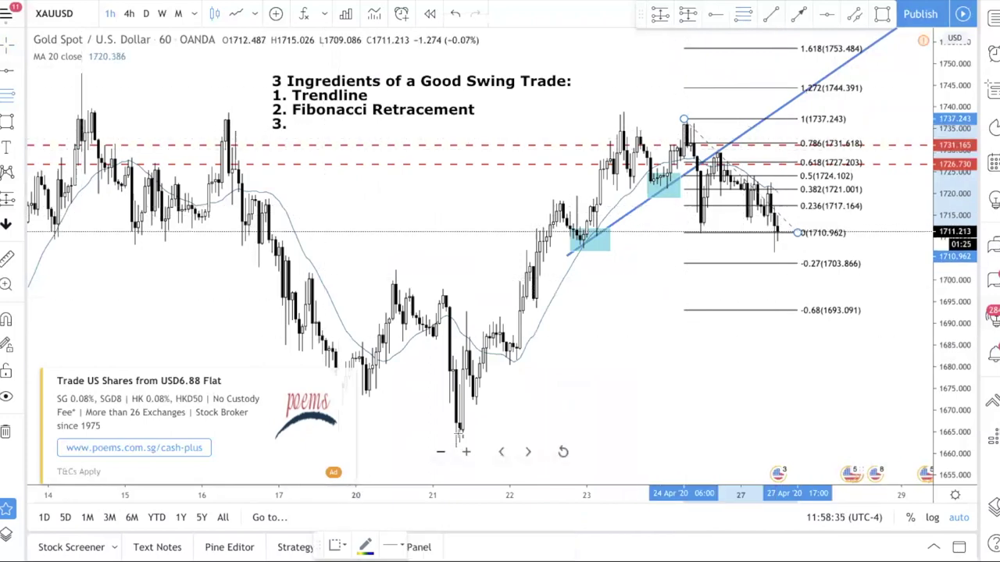
scroll(430, 312, "down", 2)
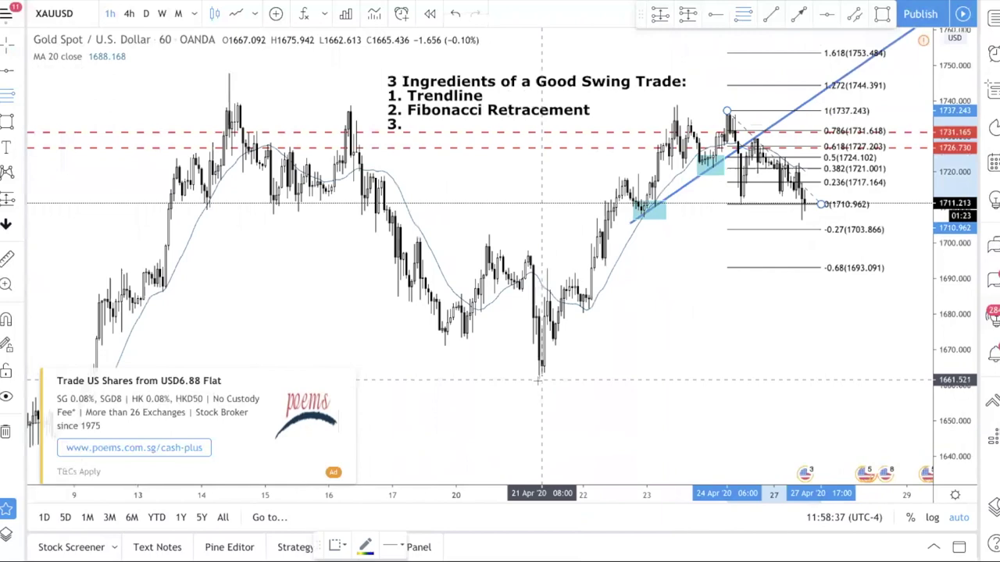
left_click(536, 381)
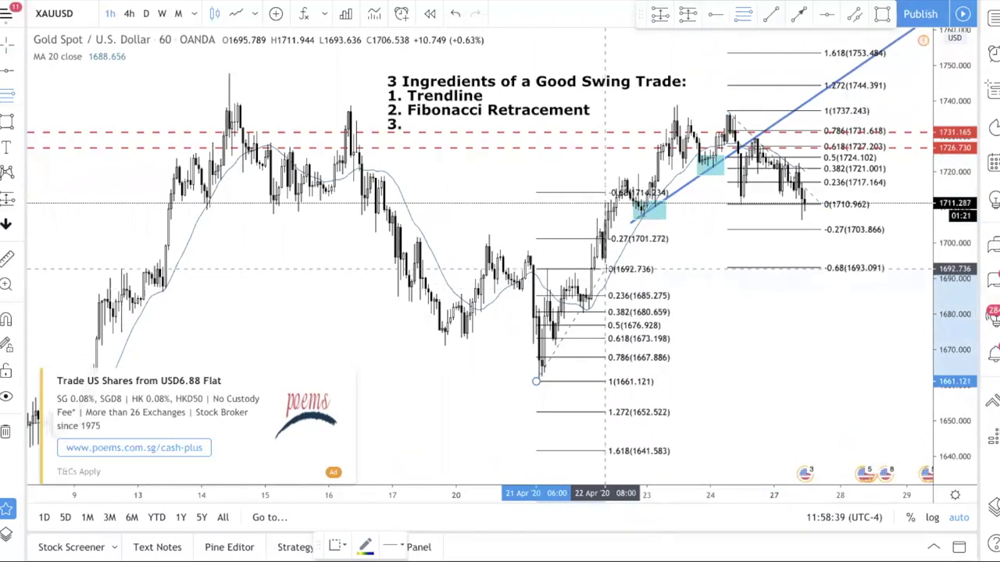
key("Escape")
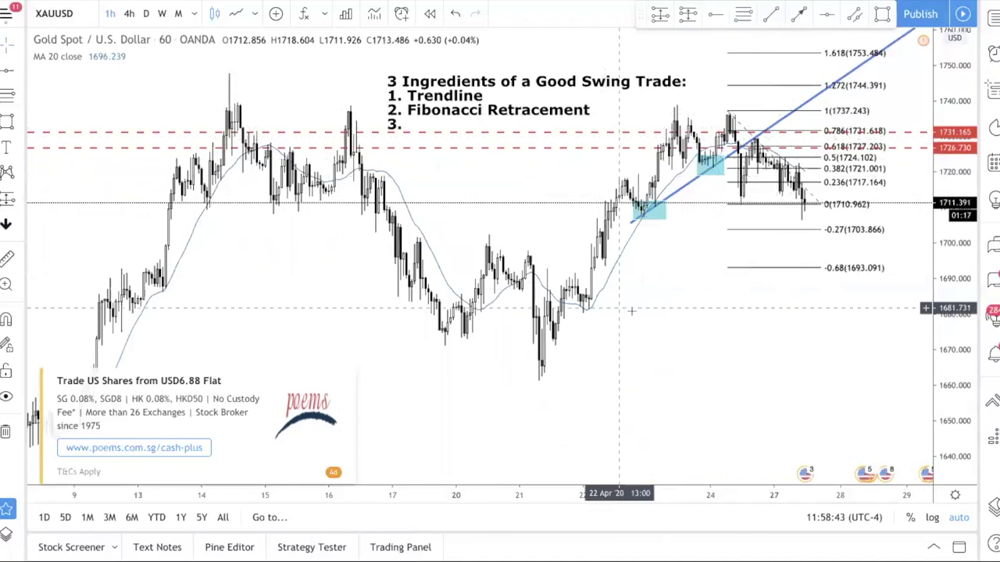
scroll(617, 133, "right", 3)
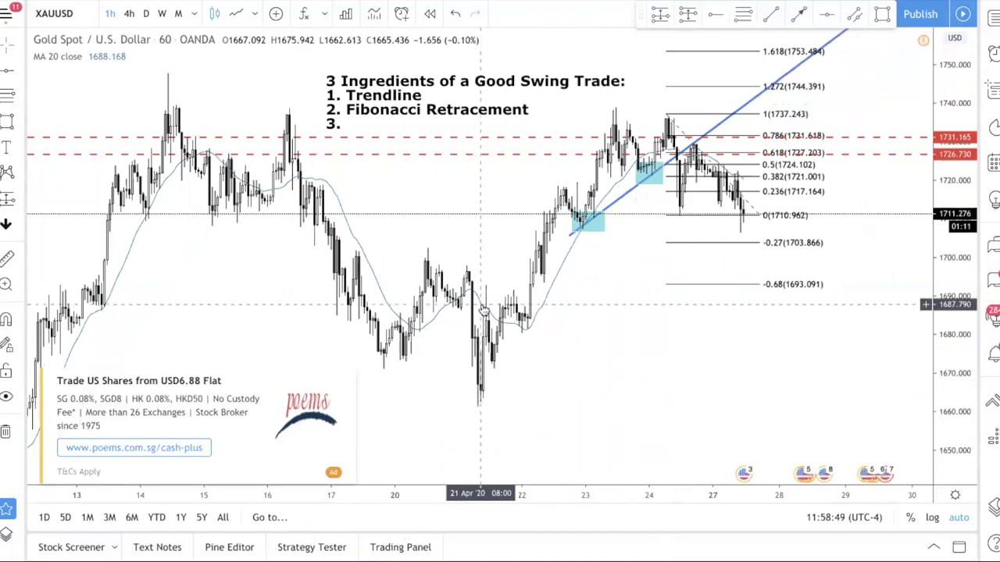
Display the price as a line chart and place a horizontal line at the retracement's 0.786 level, about 1731.62.
scroll(489, 297, "up", 1)
scroll(488, 297, "down", 2)
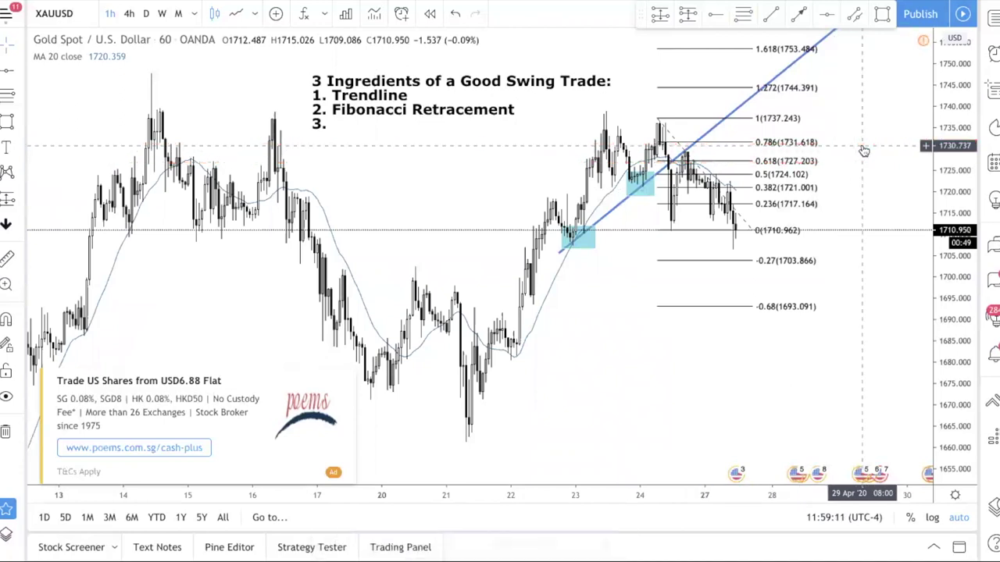
left_click(236, 14)
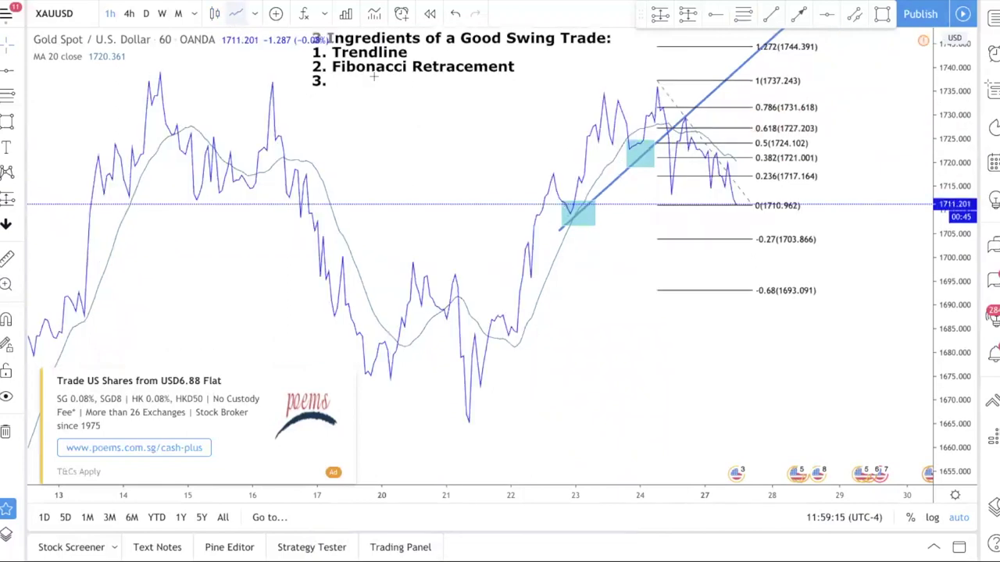
scroll(373, 76, "up", 5)
left_click_drag(864, 159, 897, 222)
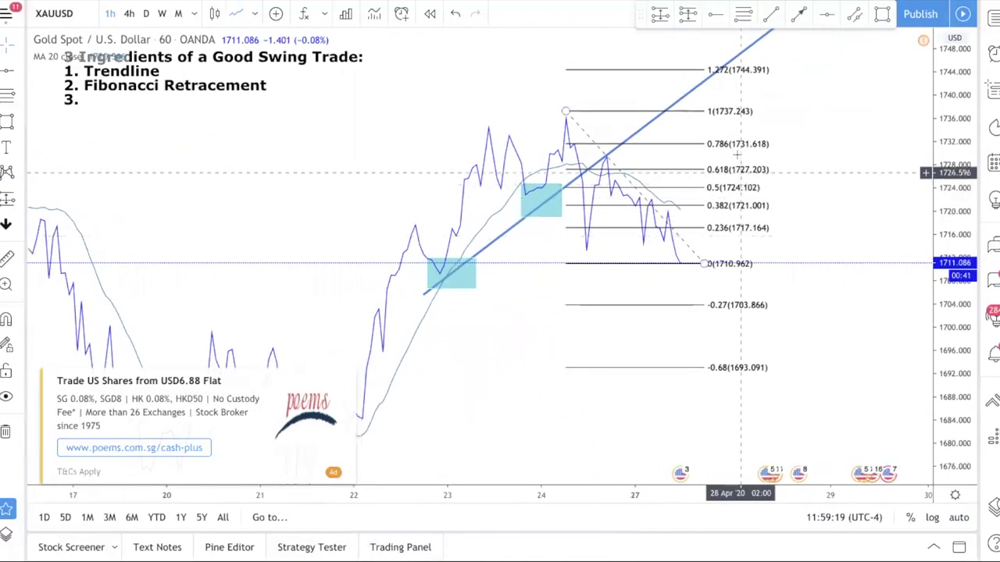
left_click(4, 73)
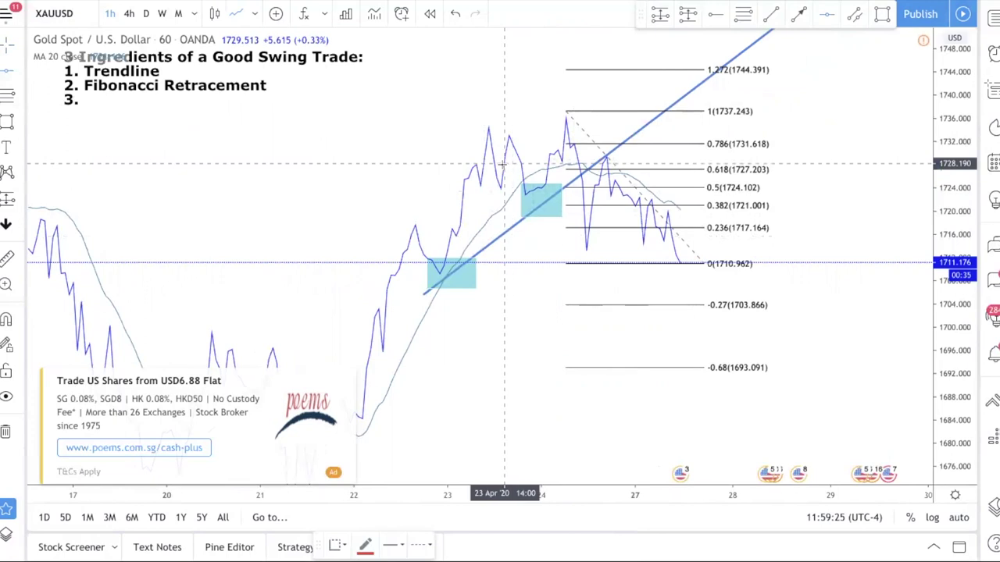
left_click(588, 143)
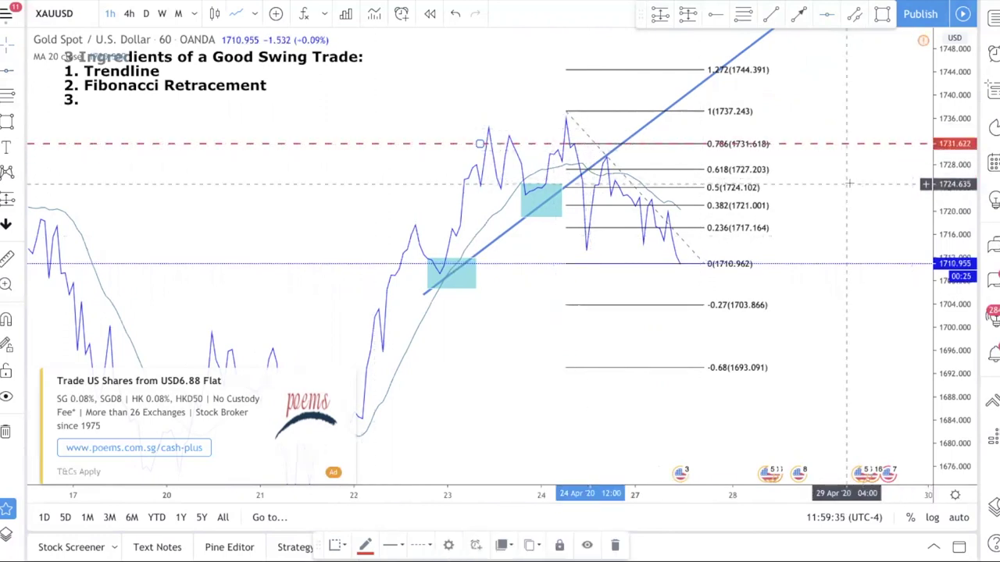
Compare the candlestick and line displays, adding a second horizontal line at about 1728.07, and return to candlesticks.
left_click(214, 14)
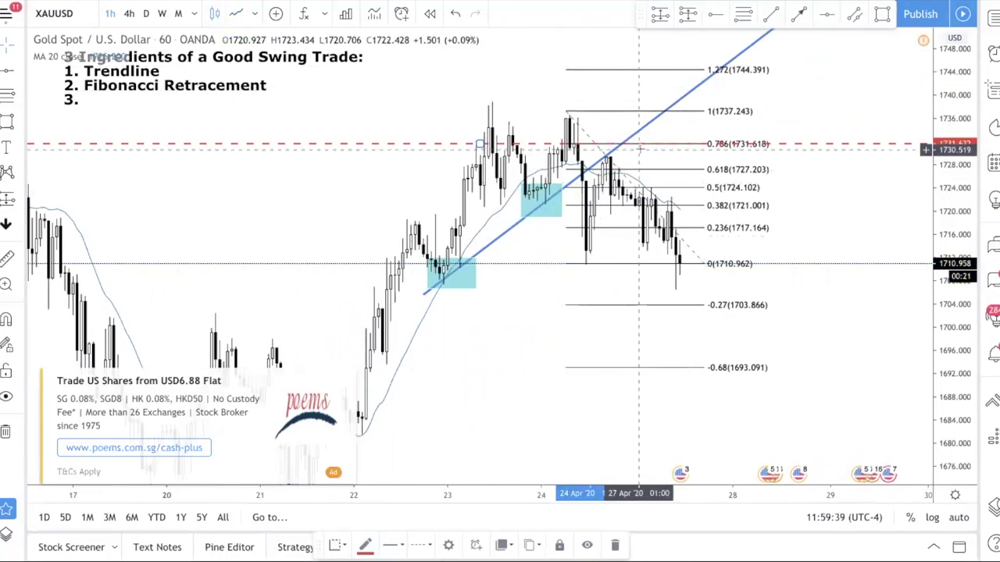
left_click_drag(625, 263, 715, 264)
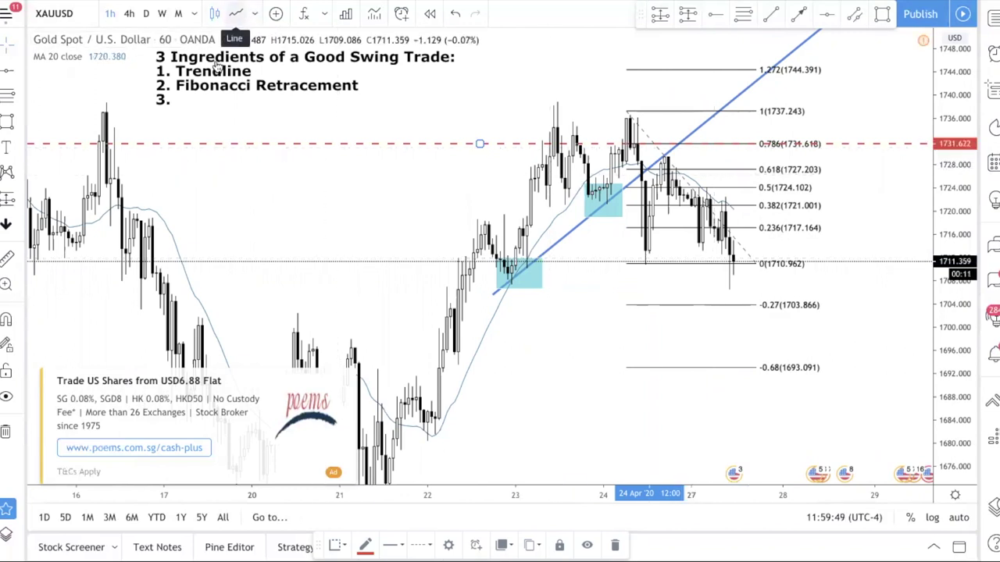
left_click(235, 14)
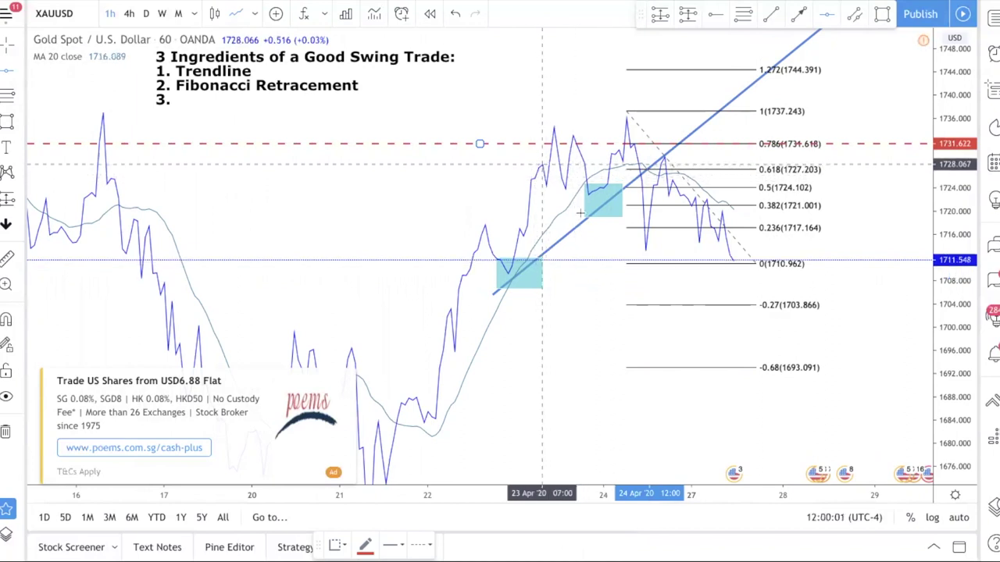
left_click(215, 14)
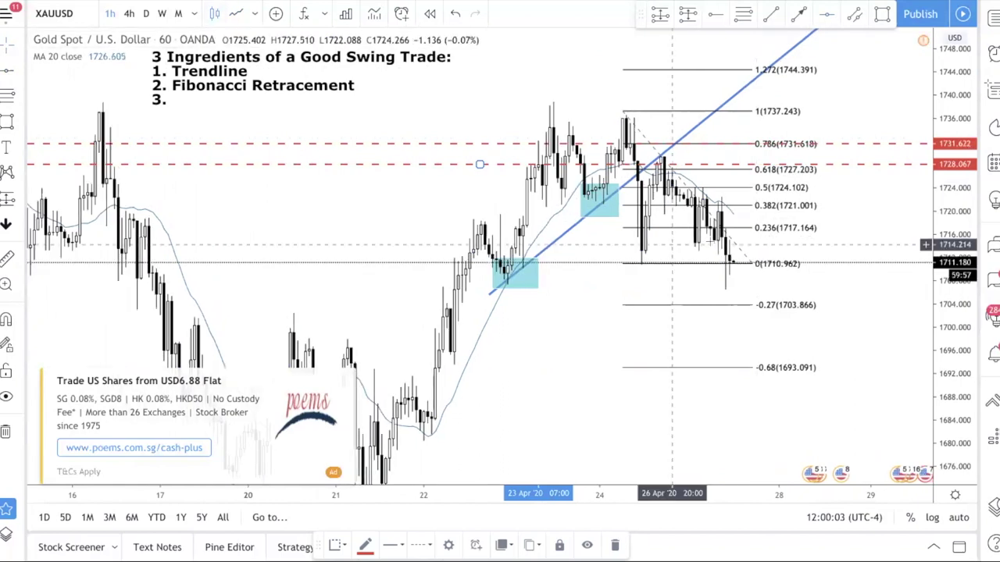
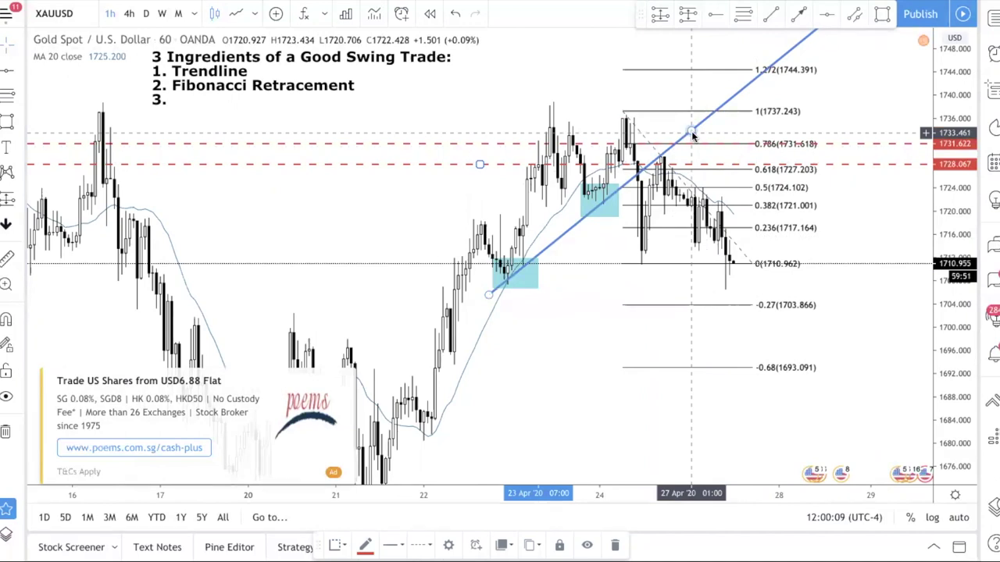
left_click(234, 14)
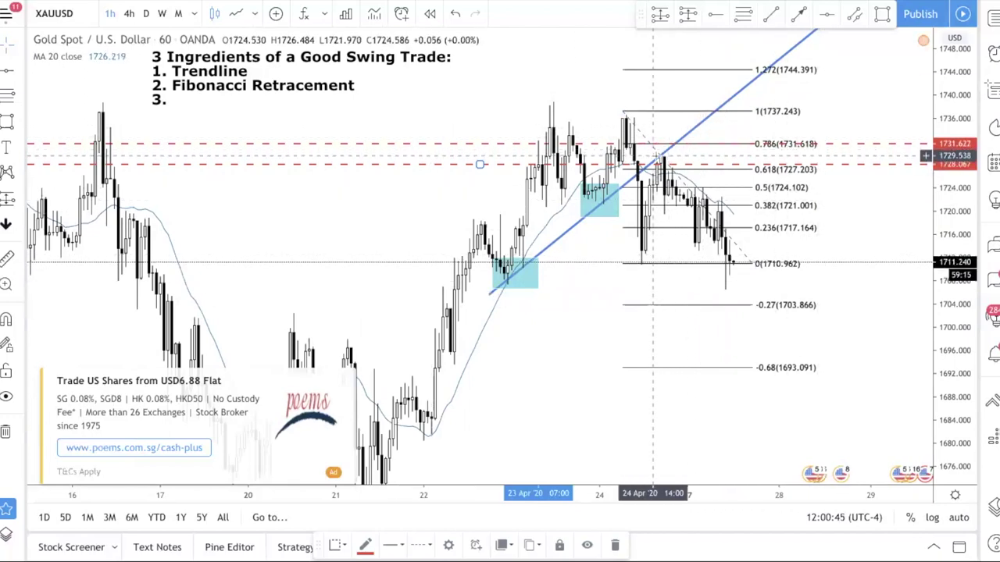
Complete the third item of the text note as "Change to Line Chart to finetune your entry".
double_click(257, 86)
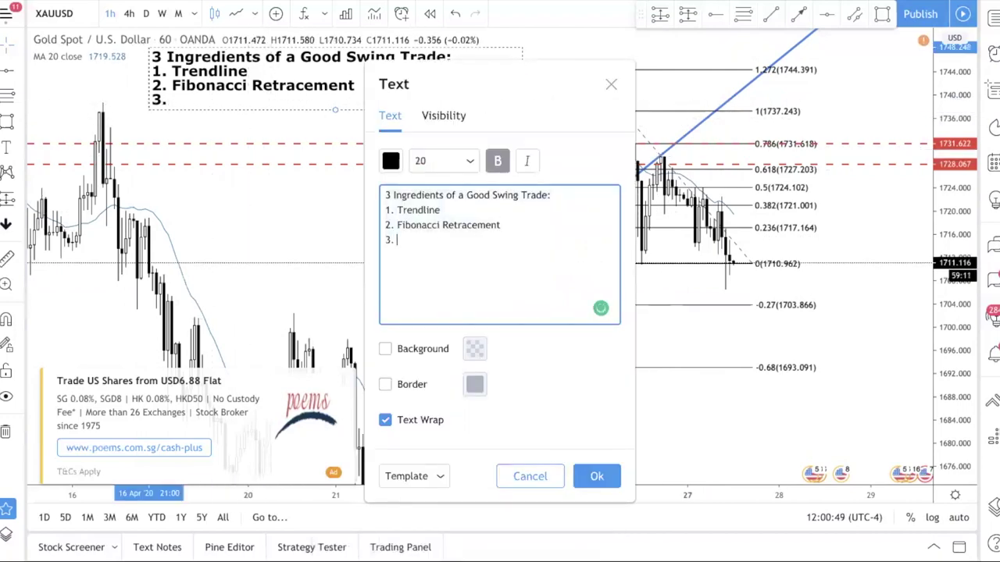
type("Change to Line Chart")
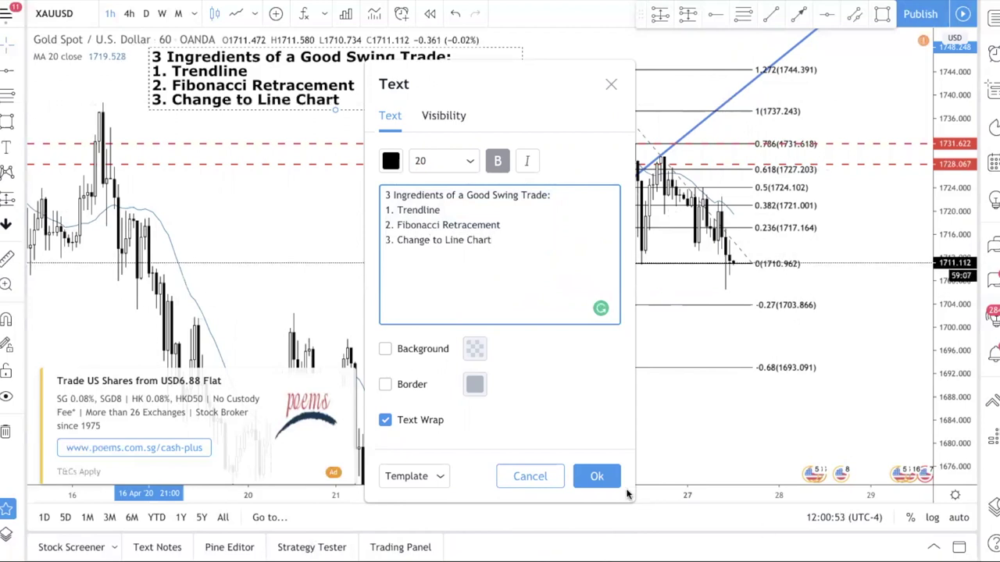
left_click(601, 482)
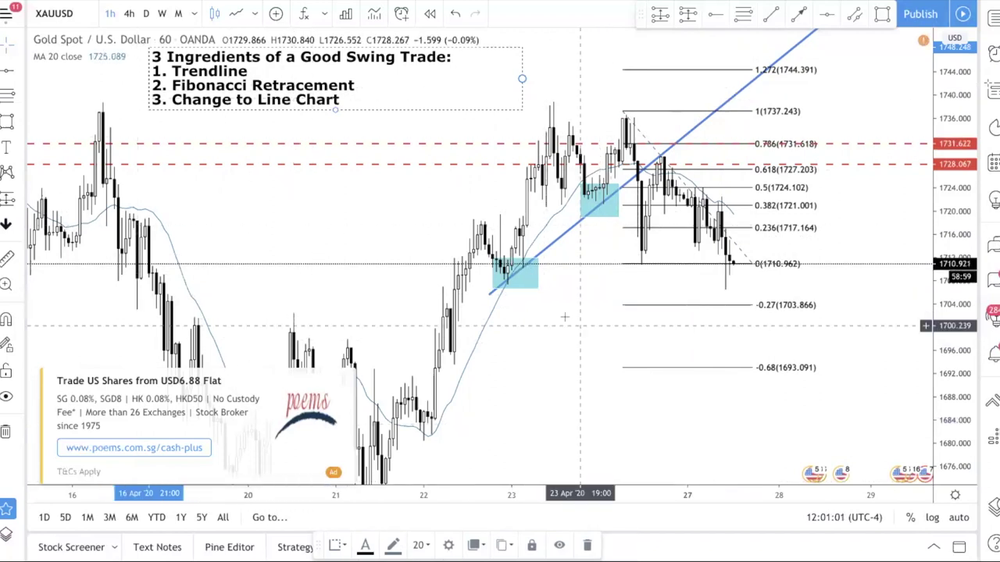
double_click(413, 107)
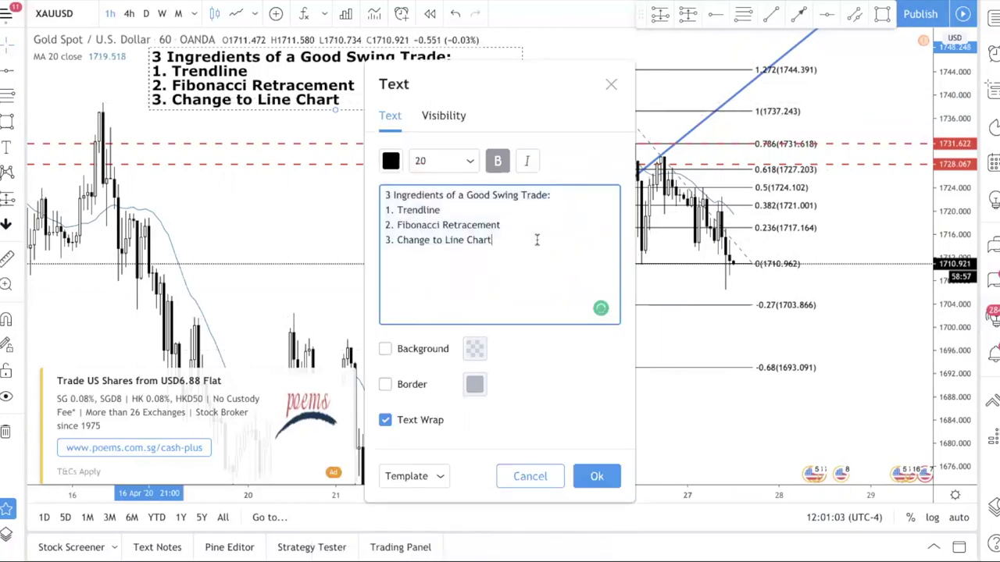
type("finetune your entry")
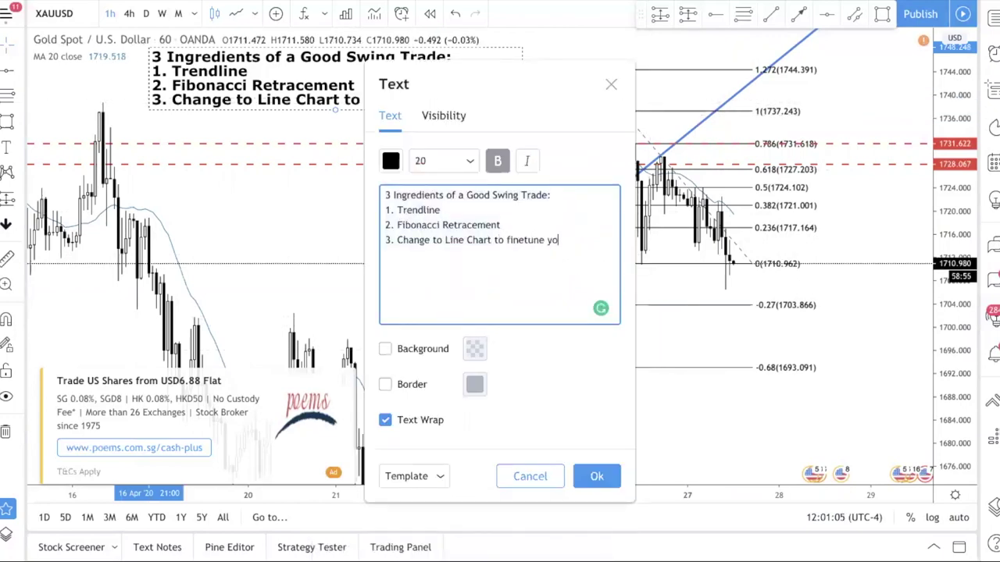
left_click(599, 476)
Remove all drawings from the hourly gold chart.
scroll(750, 195, "down", 2)
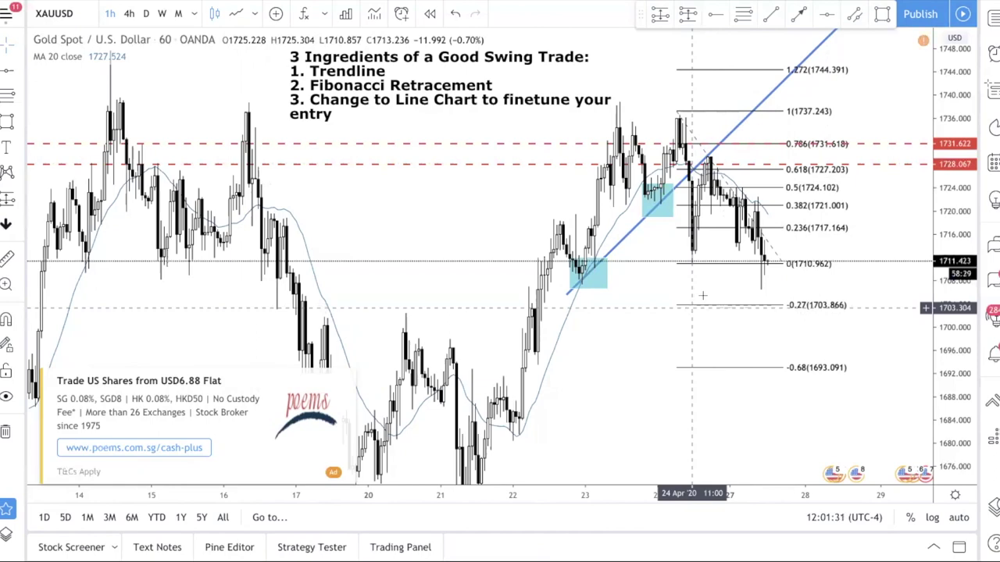
scroll(702, 295, "down", 2)
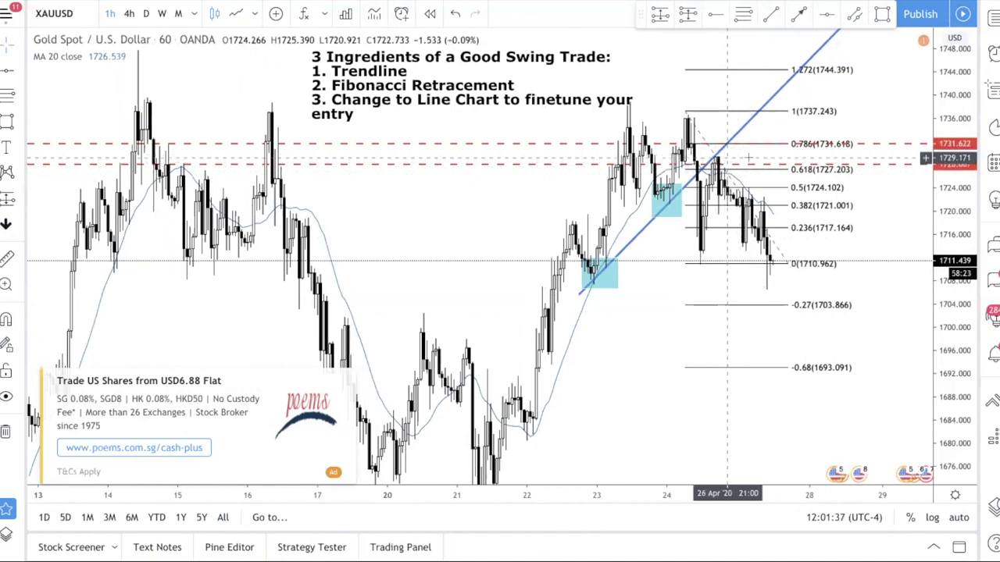
left_click_drag(595, 305, 592, 267)
scroll(592, 267, "left", 6)
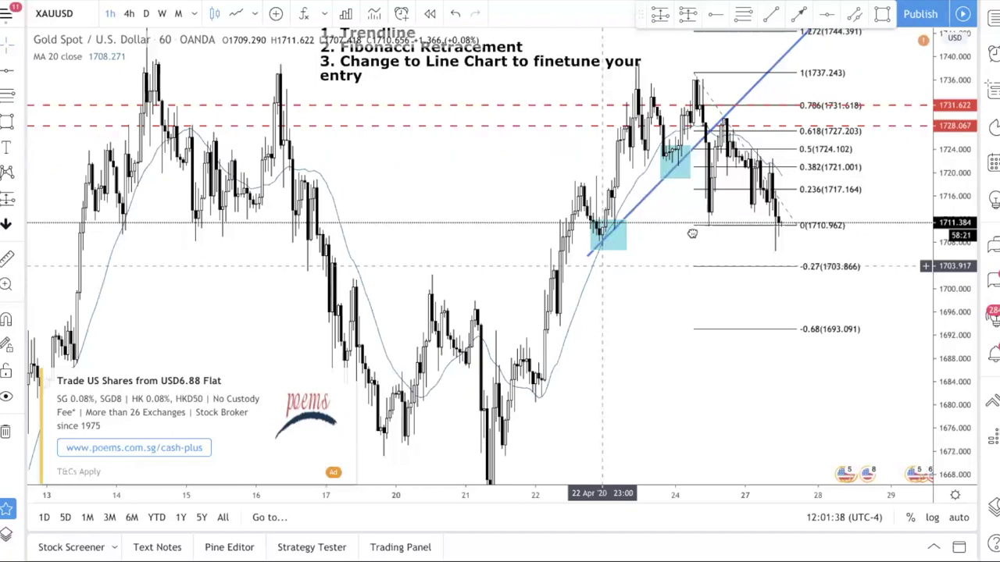
right_click(453, 273)
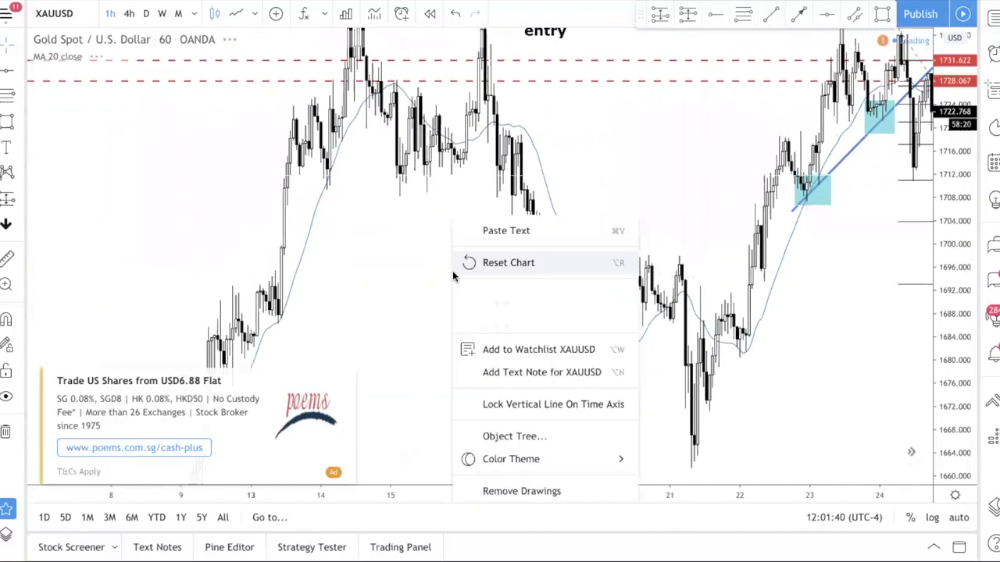
left_click(549, 491)
Switch the chart to the 4-hour timeframe and go back to the November–December 2019 price action.
scroll(505, 391, "down", 3)
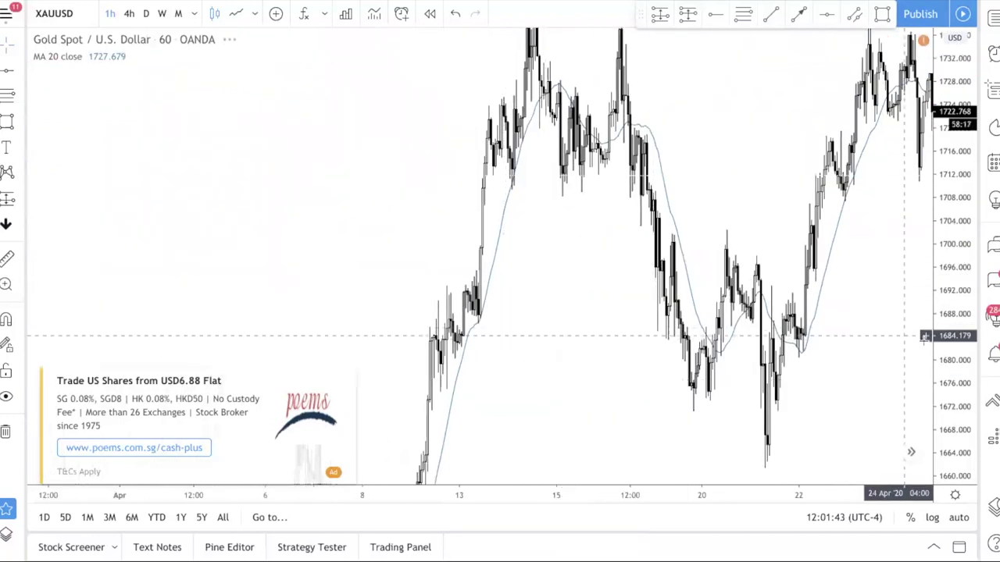
scroll(782, 401, "left", 10)
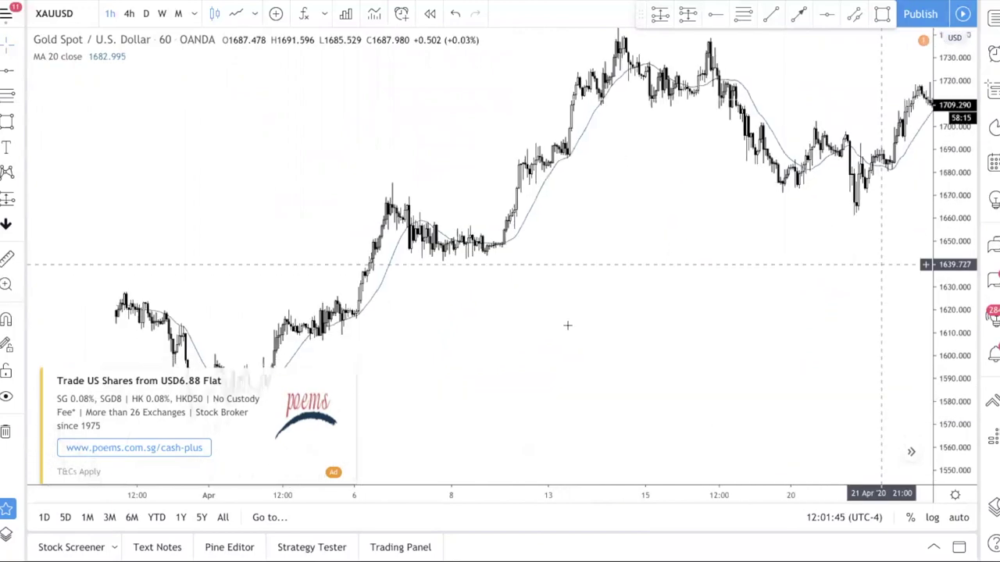
left_click(127, 14)
scroll(685, 287, "up", 3)
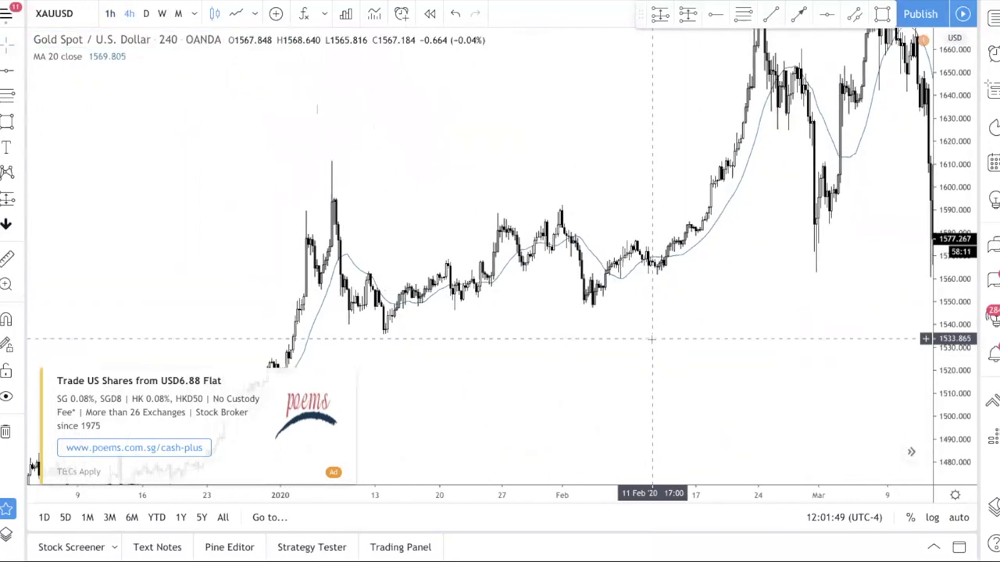
left_click_drag(663, 294, 789, 286)
scroll(789, 285, "left", 5)
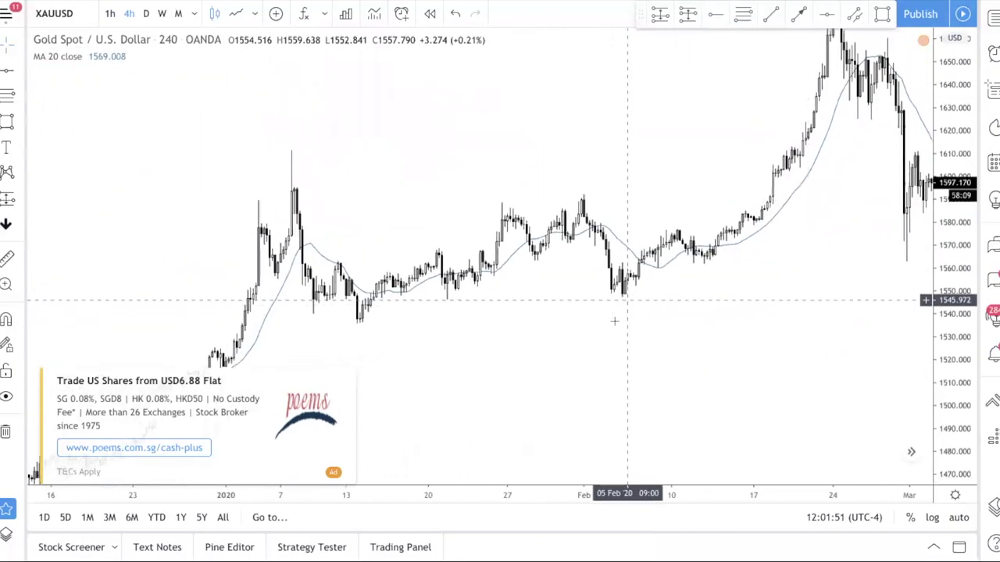
left_click_drag(580, 319, 678, 308)
scroll(678, 307, "right", 2)
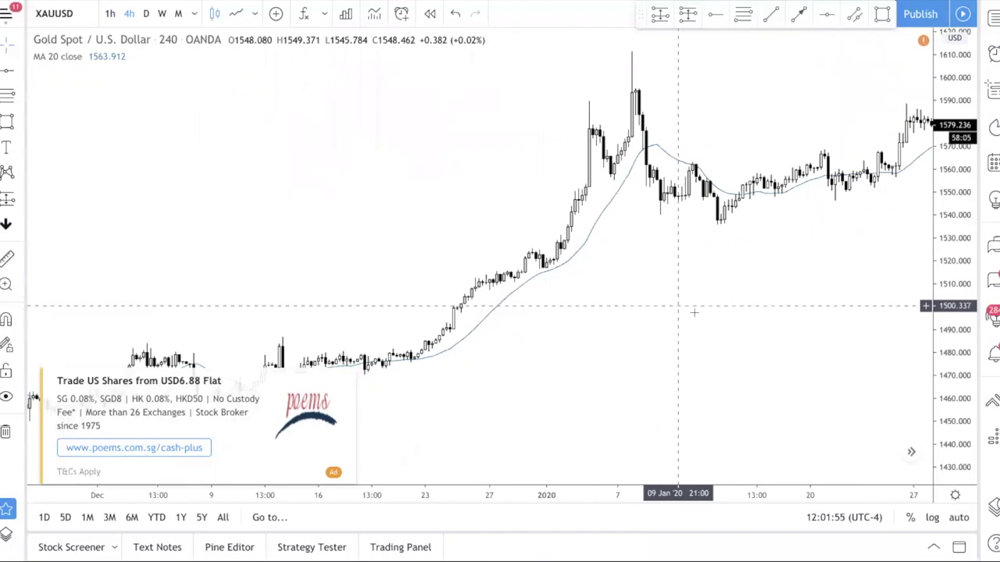
scroll(723, 257, "left", 6)
scroll(539, 325, "left", 5)
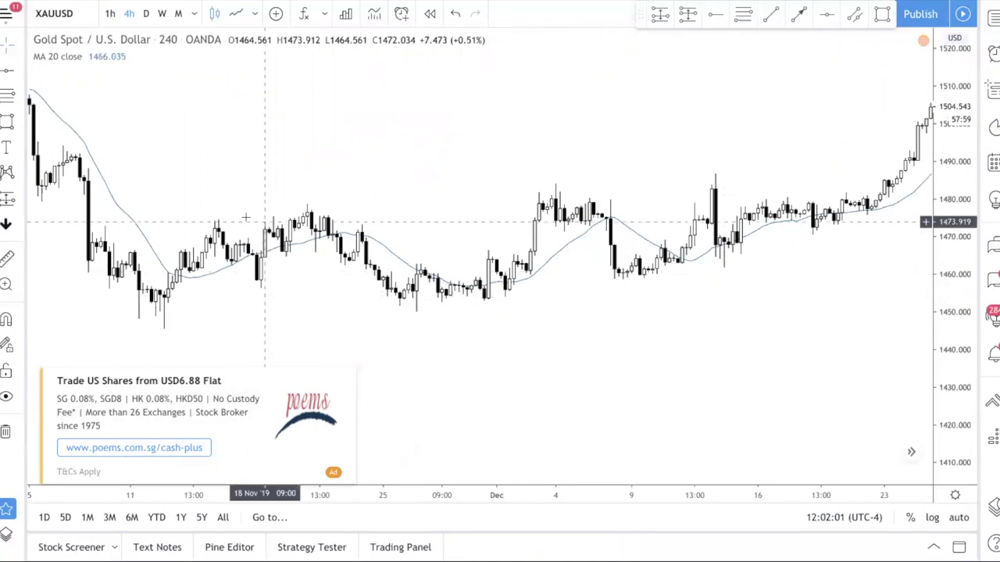
Draw a rising trendline from the 26 November 2019 low at about 1450.49 through the 12 December low at about 1462.58.
left_click(770, 19)
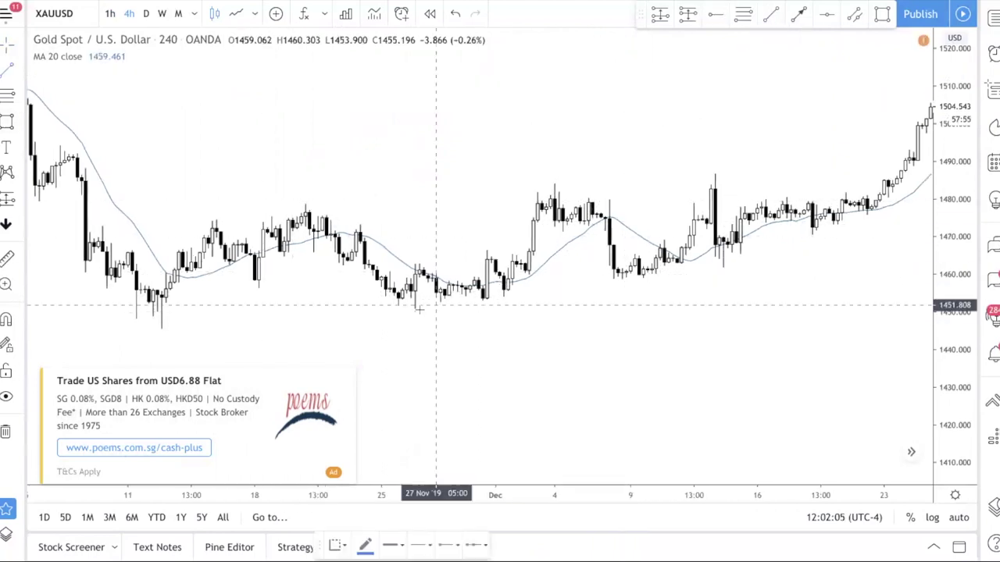
left_click(414, 310)
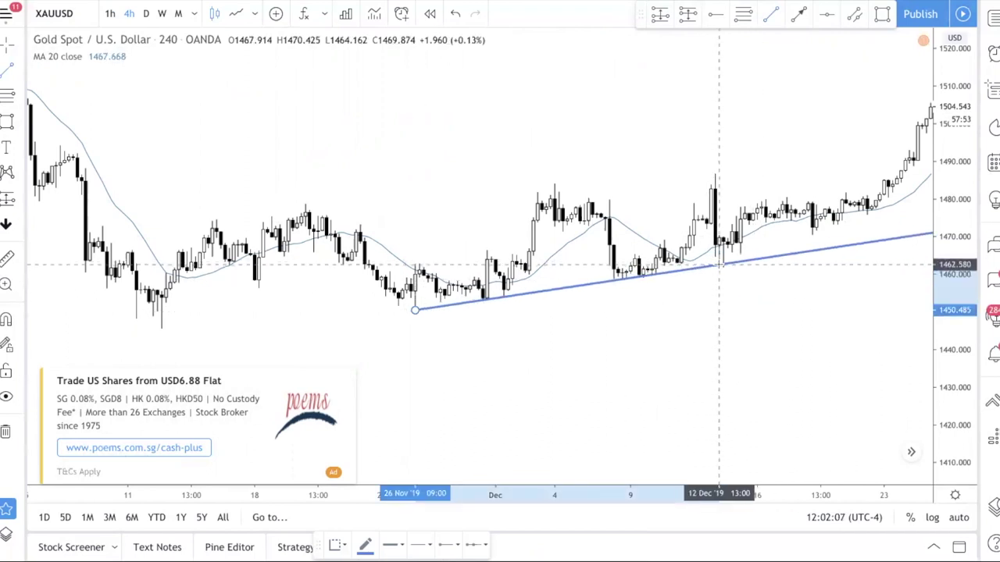
left_click(718, 265)
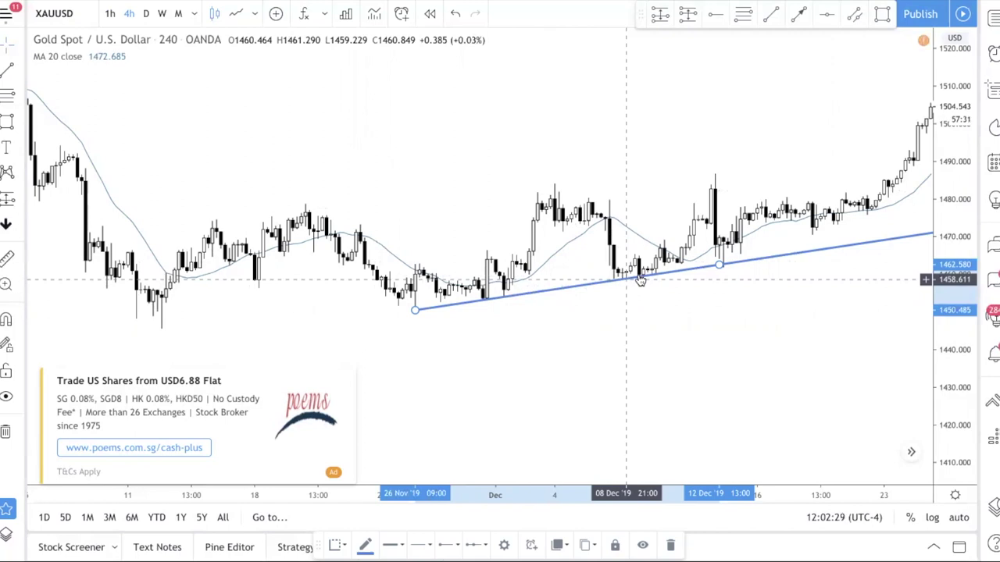
Highlight the trendline touches with rectangles around the 26 November low, the lows around 28 November to 2 December, and the lows before 12 December.
left_click(21, 125)
left_click_drag(406, 304, 432, 318)
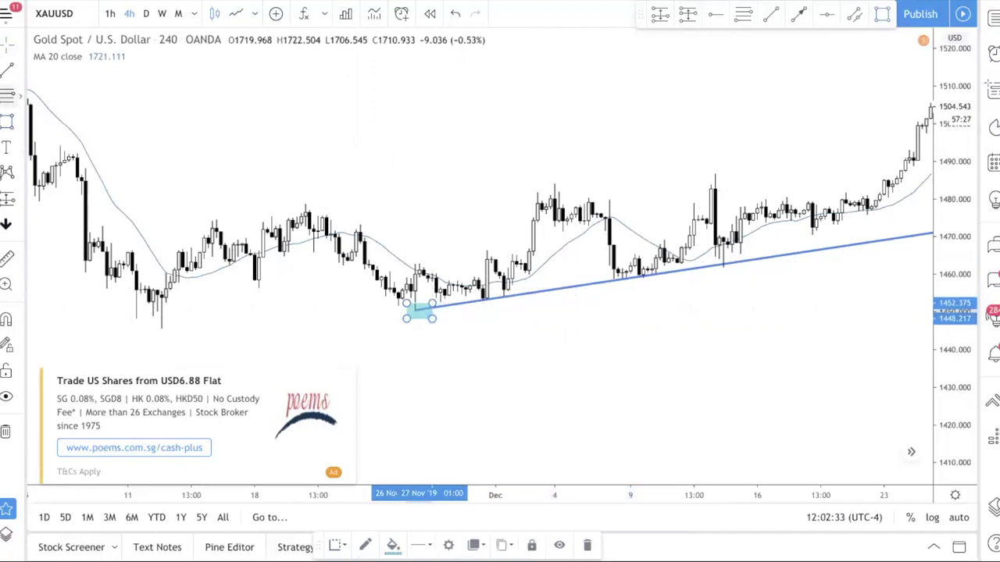
left_click(12, 119)
left_click_drag(474, 291, 511, 300)
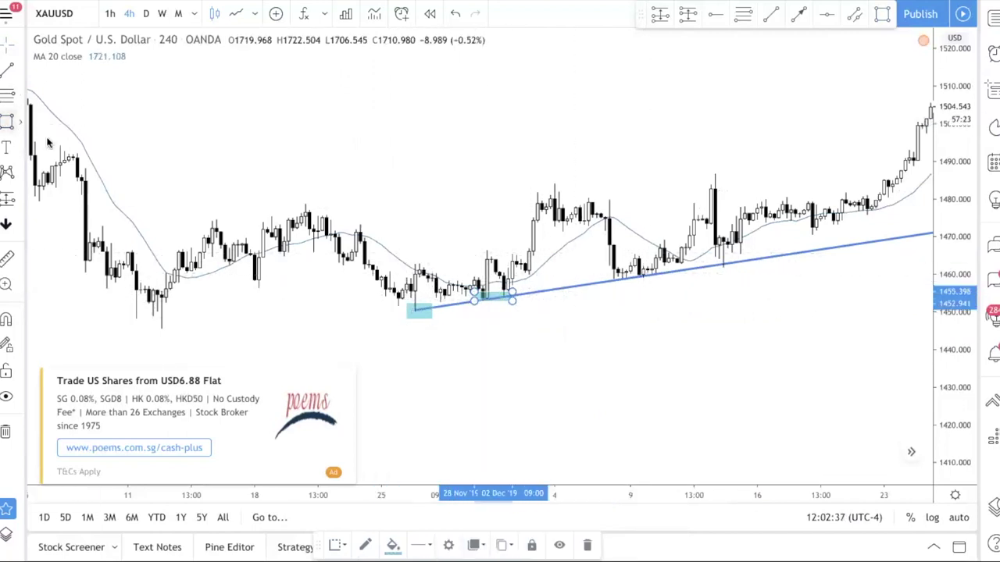
left_click_drag(605, 268, 711, 286)
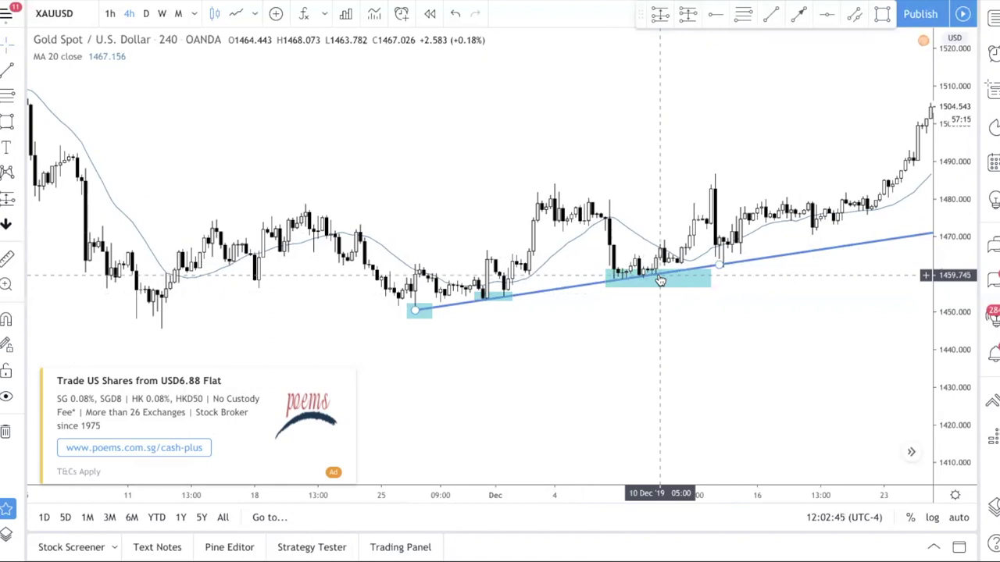
Draw a Fib Retracement from the 26 November low at about 1450.30 up to about 1484.31, and highlight the 4 December high with a rectangle.
left_click(8, 95)
left_click(410, 310)
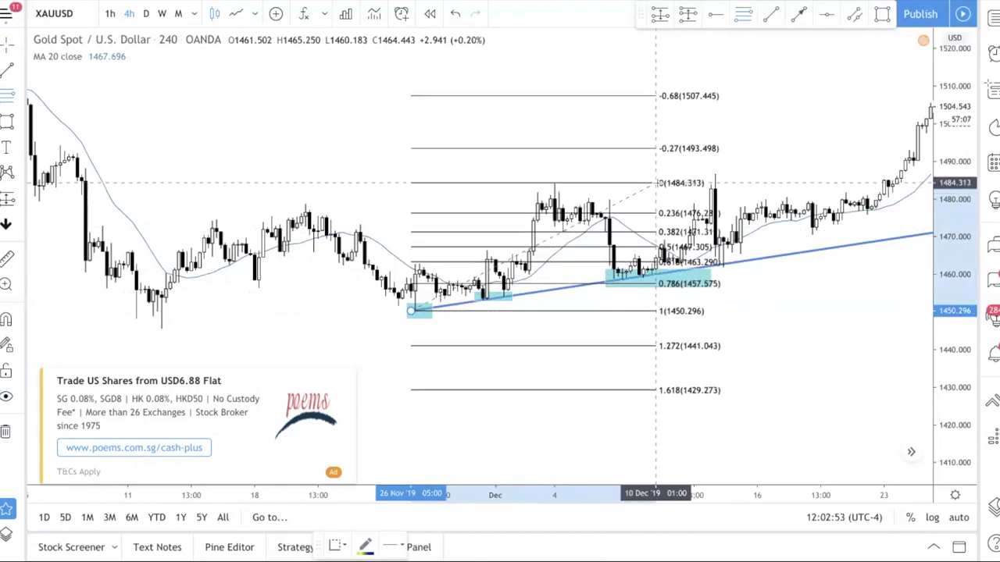
left_click(655, 182)
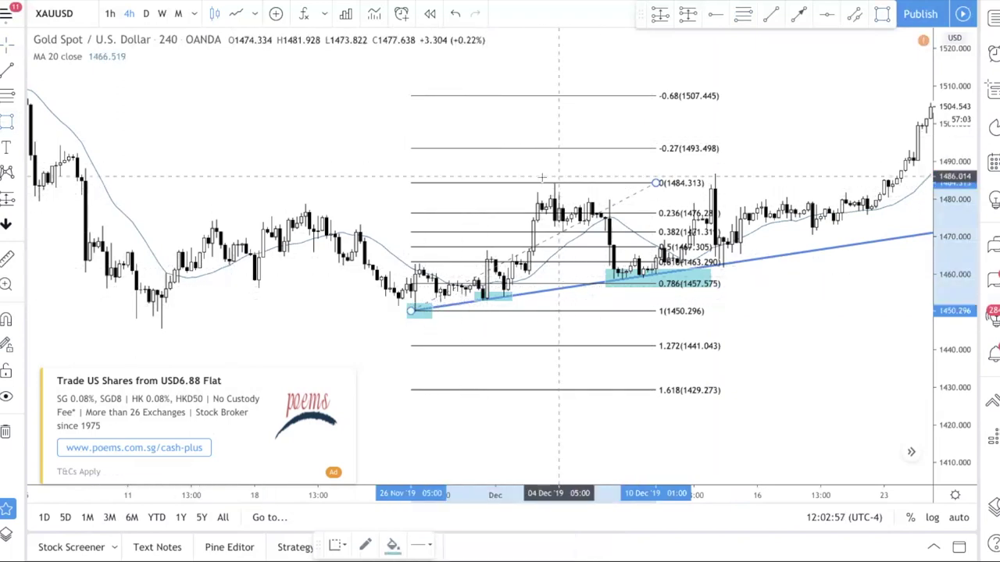
left_click(542, 178)
left_click(588, 192)
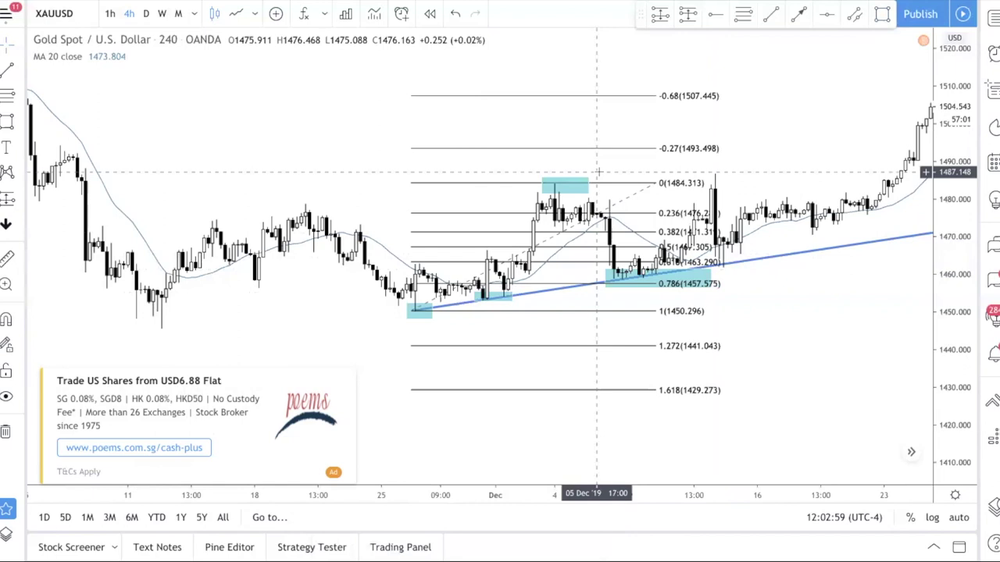
Move the upper end of the Fib Retracement back to the 4 December high, at about 1484.09.
scroll(972, 320, "up", 2)
left_click_drag(973, 317, 944, 104)
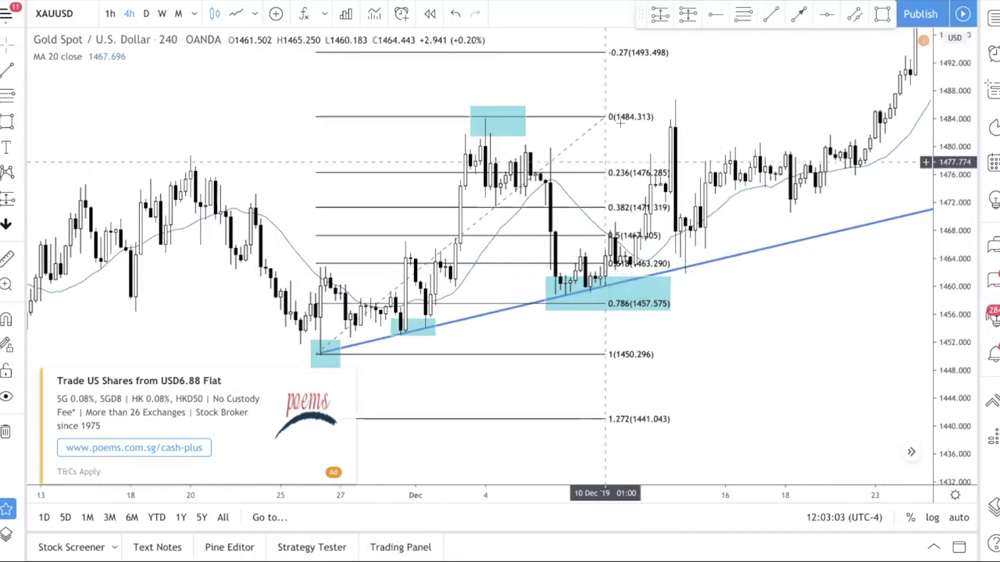
left_click_drag(603, 117, 495, 118)
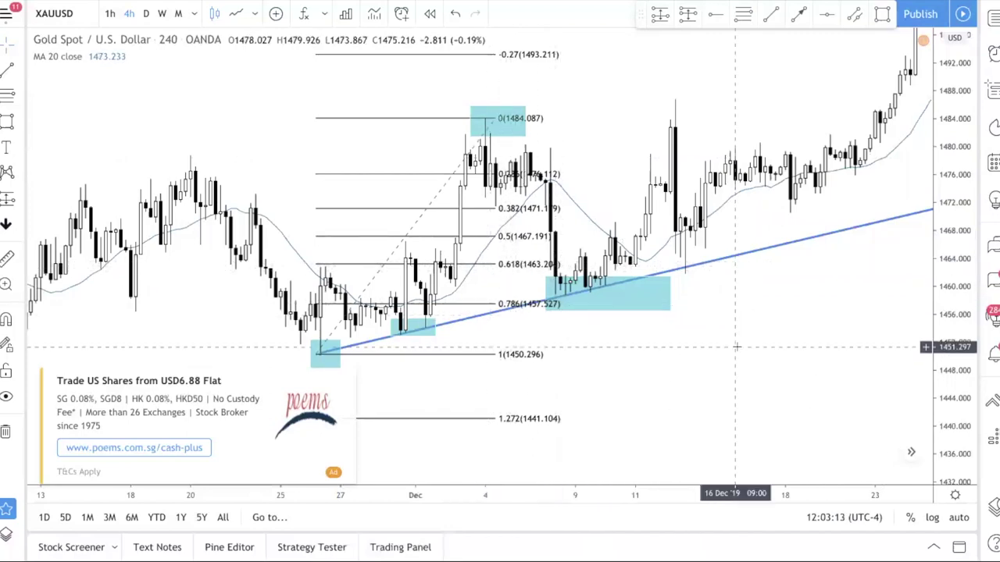
Switch the price display to a line chart and place a horizontal line at about 1463.72 as the entry level.
scroll(671, 293, "down", 3)
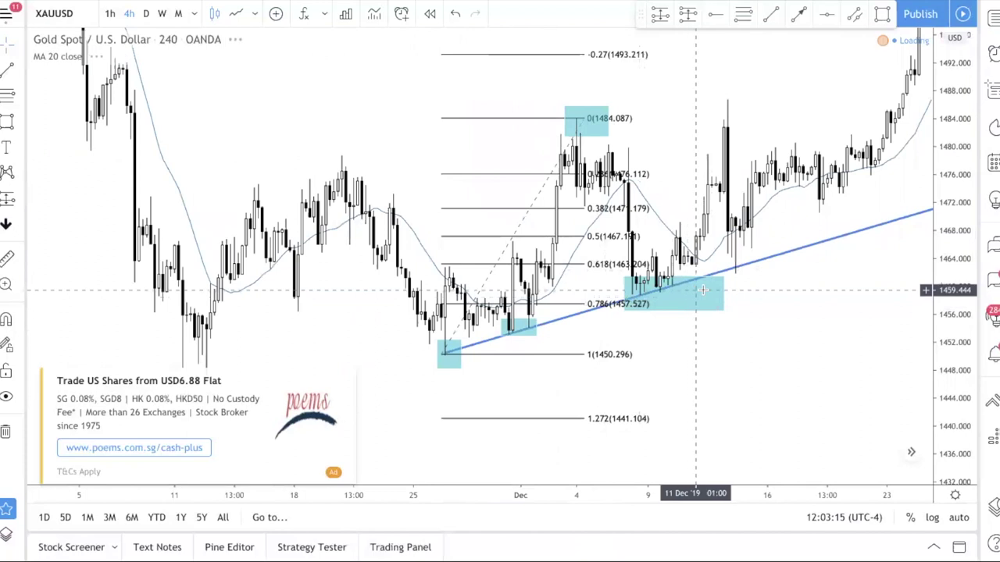
left_click(232, 14)
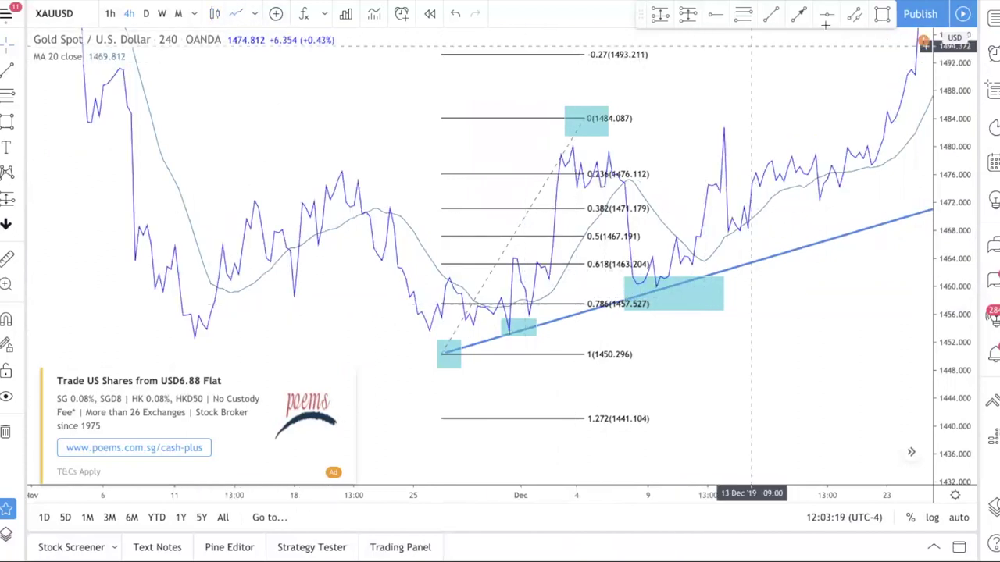
left_click(716, 18)
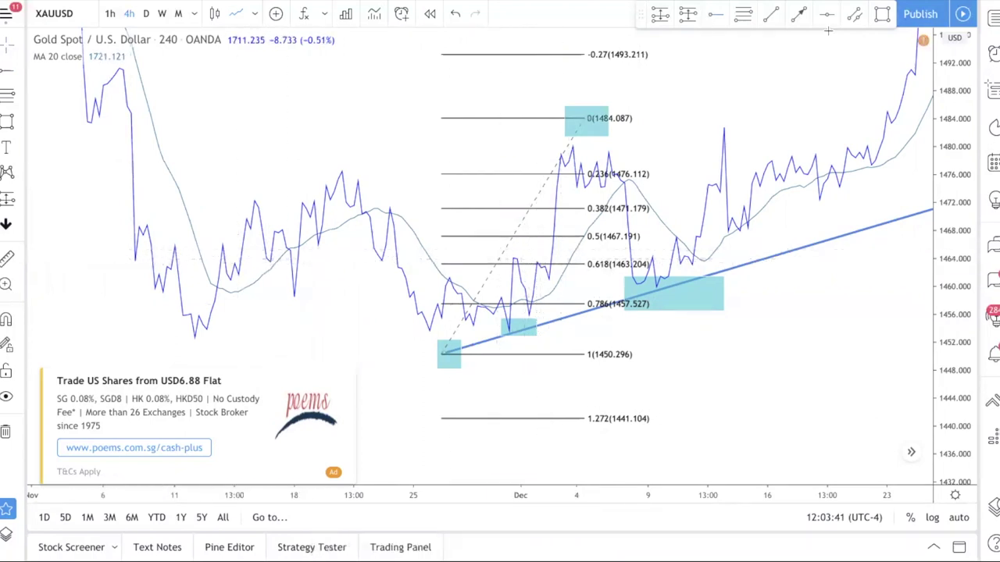
left_click(638, 285)
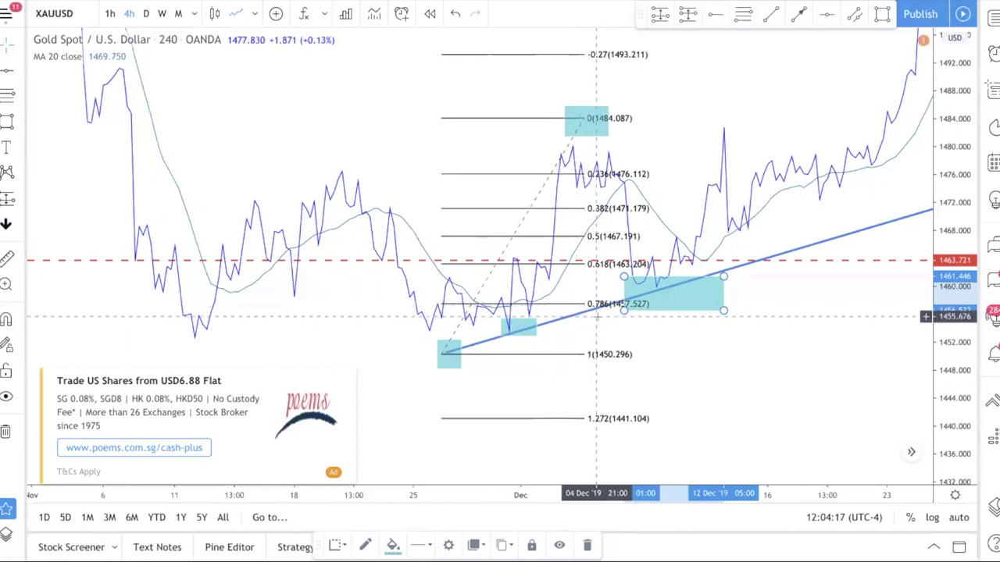
Switch the price display back to candles and delete the Fib Retracement.
left_click(215, 14)
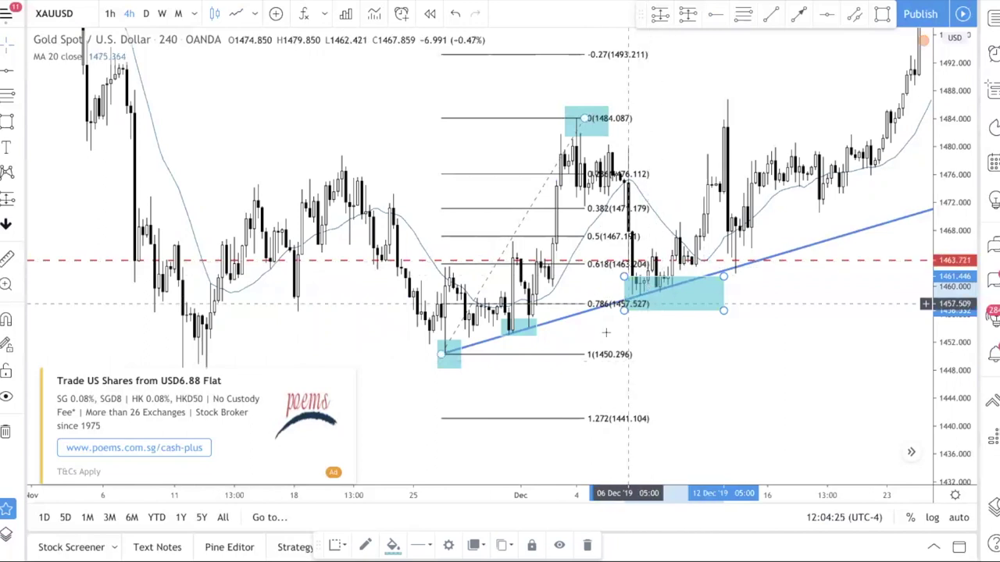
left_click(584, 119)
key("Delete")
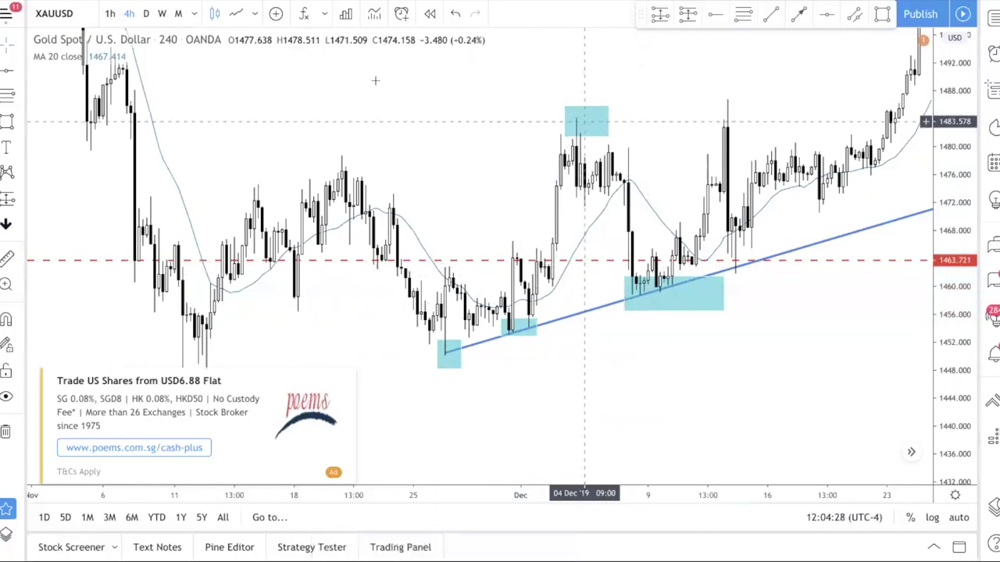
Place a long position on 6 December with entry at about 1463.82, stop at about 1453.13 and target at about 1483.99.
left_click(21, 101)
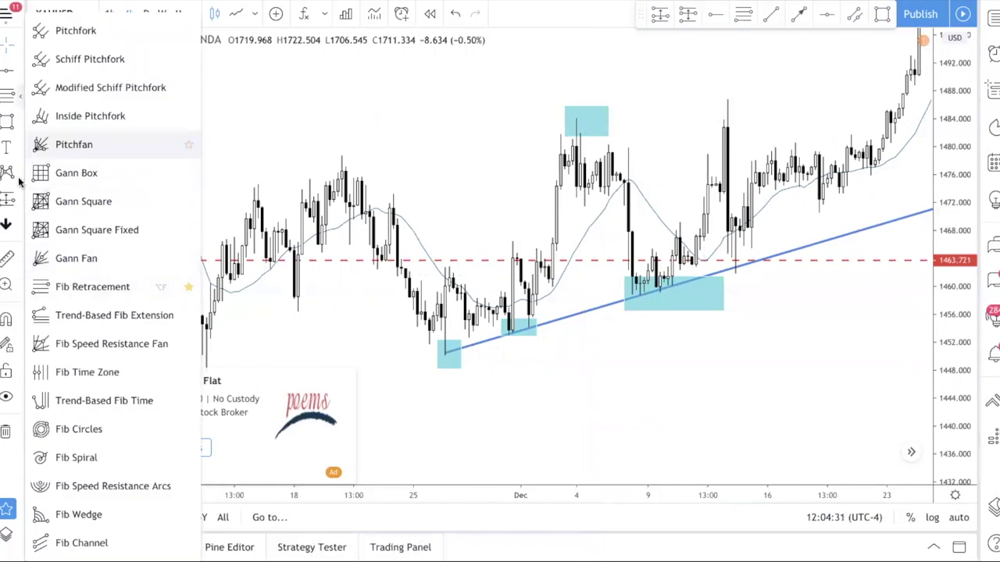
left_click(20, 201)
left_click(54, 205)
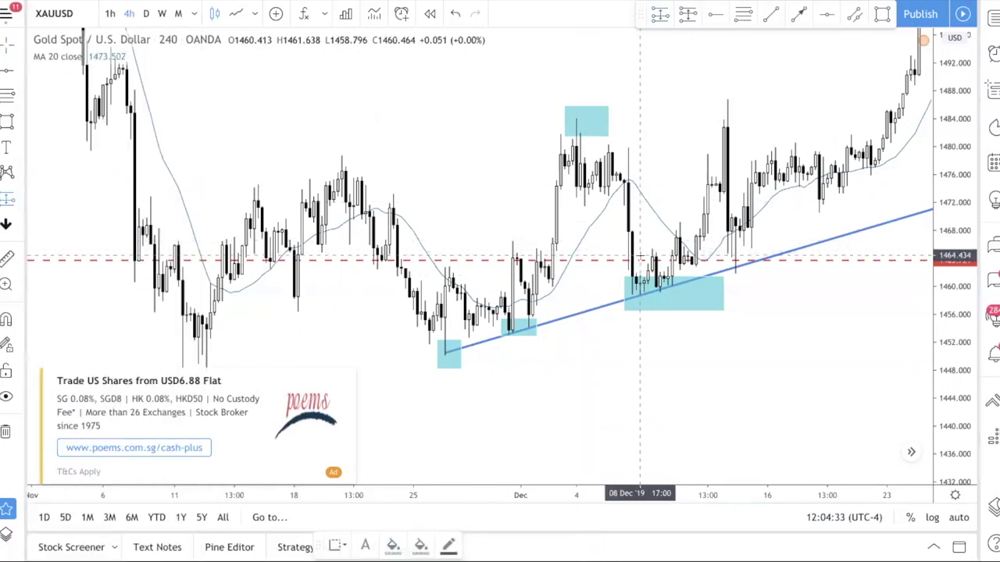
left_click(639, 265)
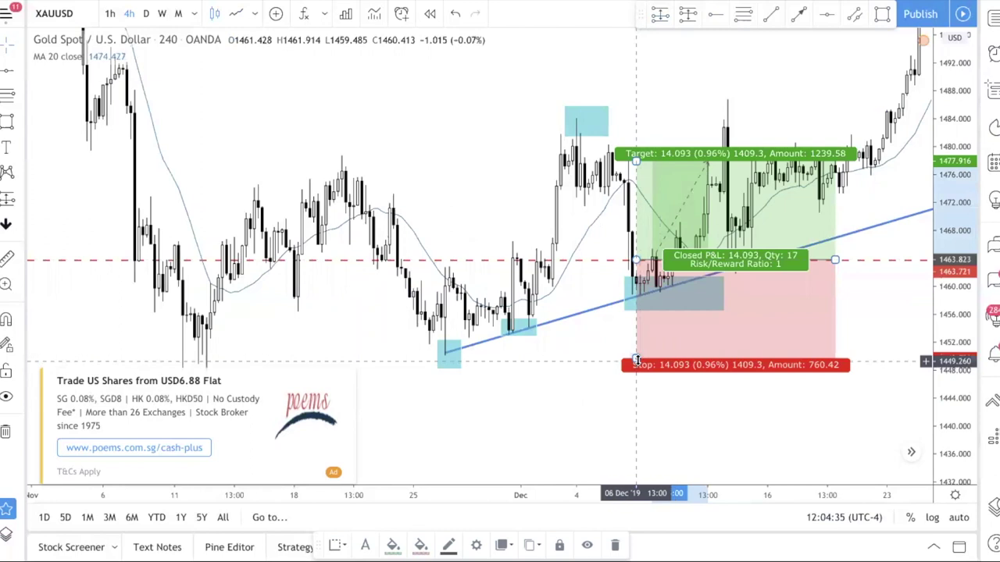
left_click_drag(636, 357, 633, 334)
left_click_drag(636, 154, 588, 121)
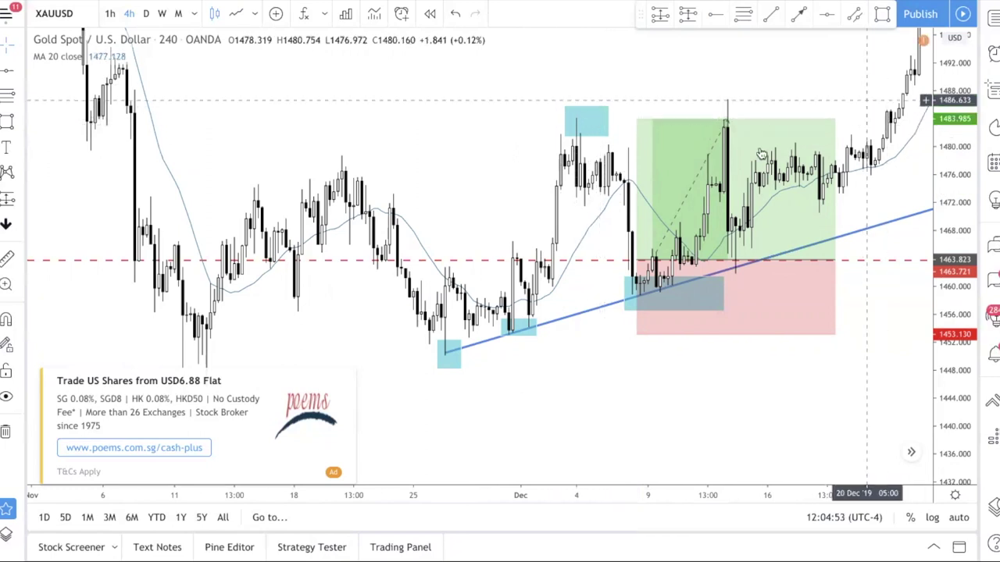
Delete the long position from the chart.
mouse_move(665, 264)
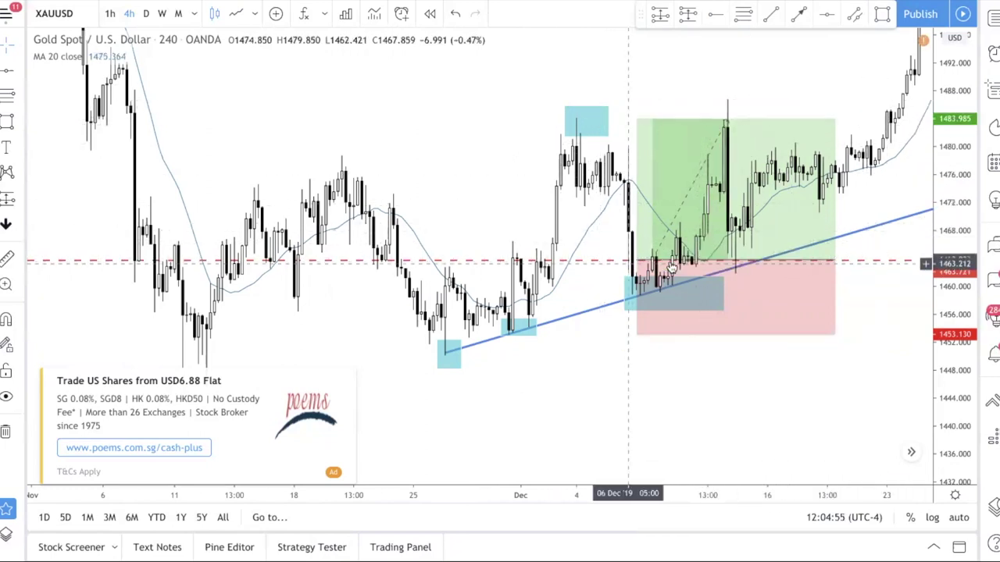
mouse_move(742, 261)
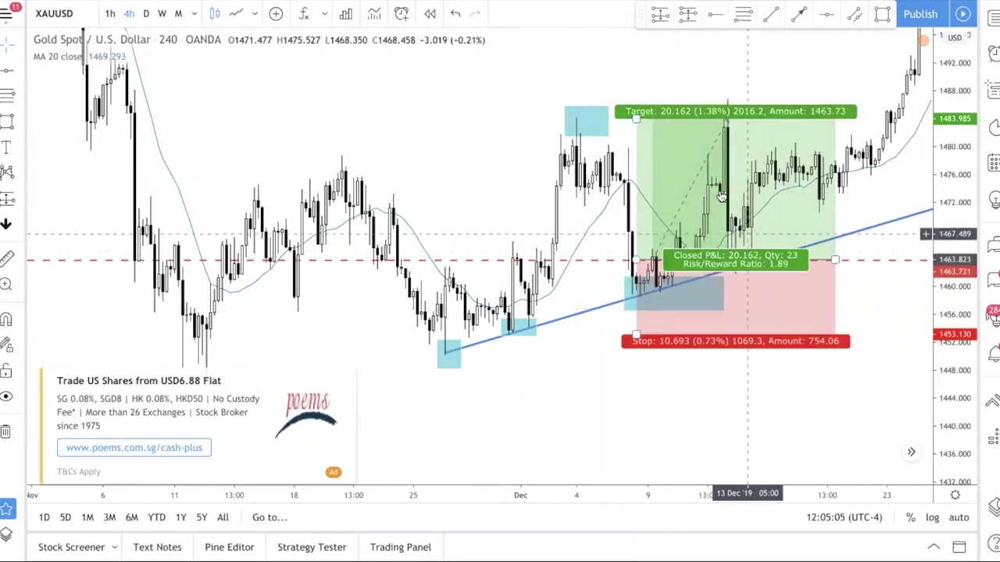
left_click(717, 145)
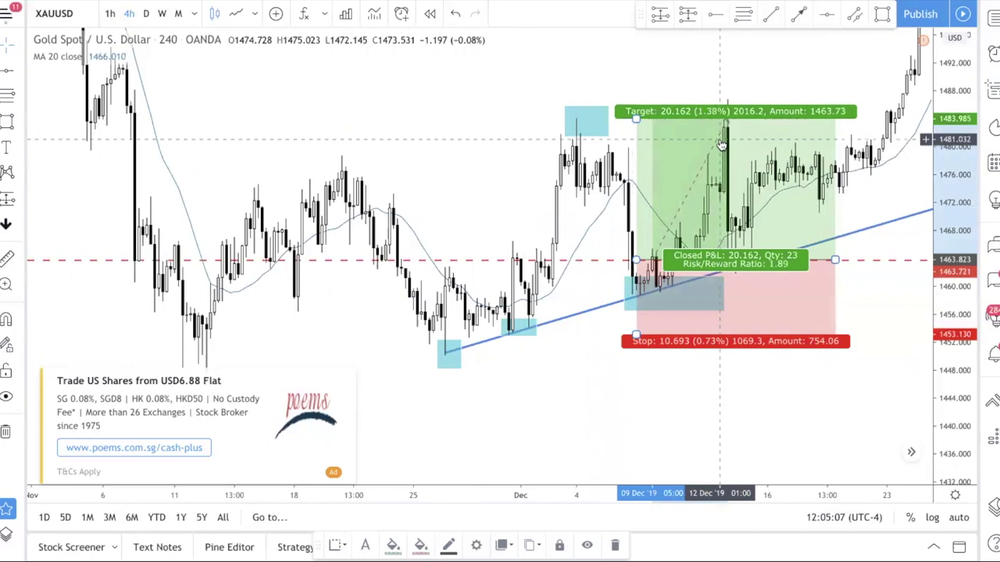
key("Delete")
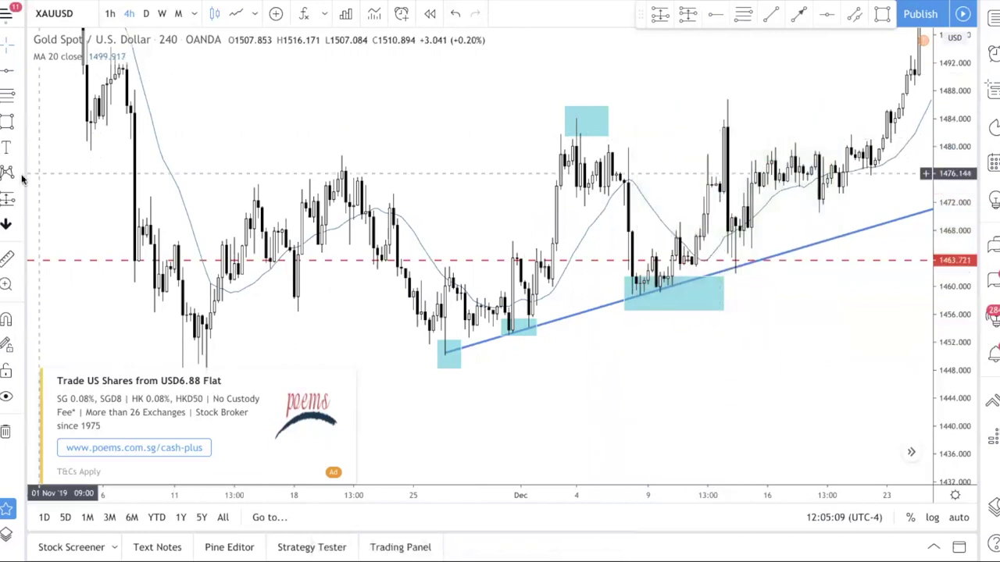
Add a text note below the trendline with the first line "1. Draw trendline".
left_click(8, 150)
left_click(636, 362)
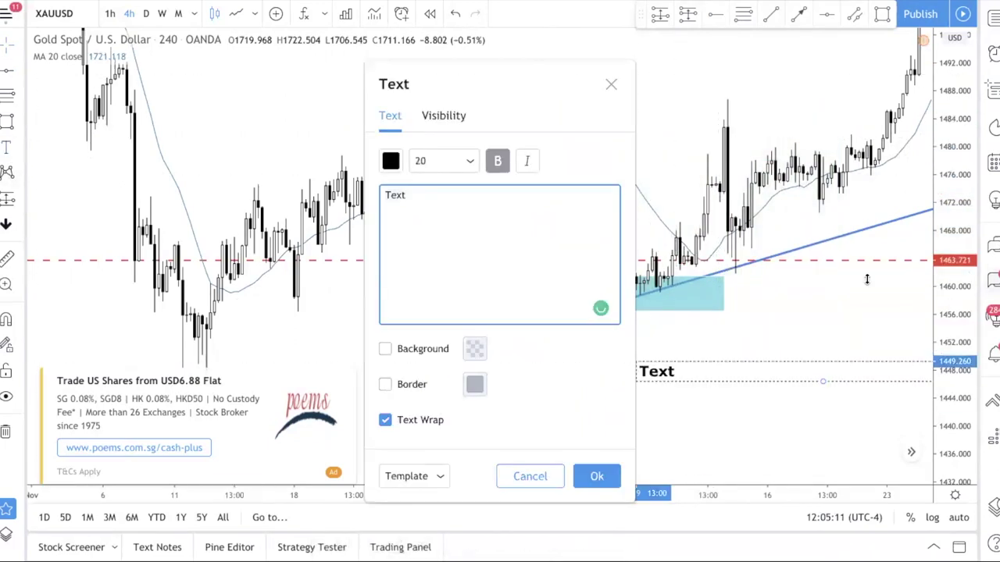
type("1. ")
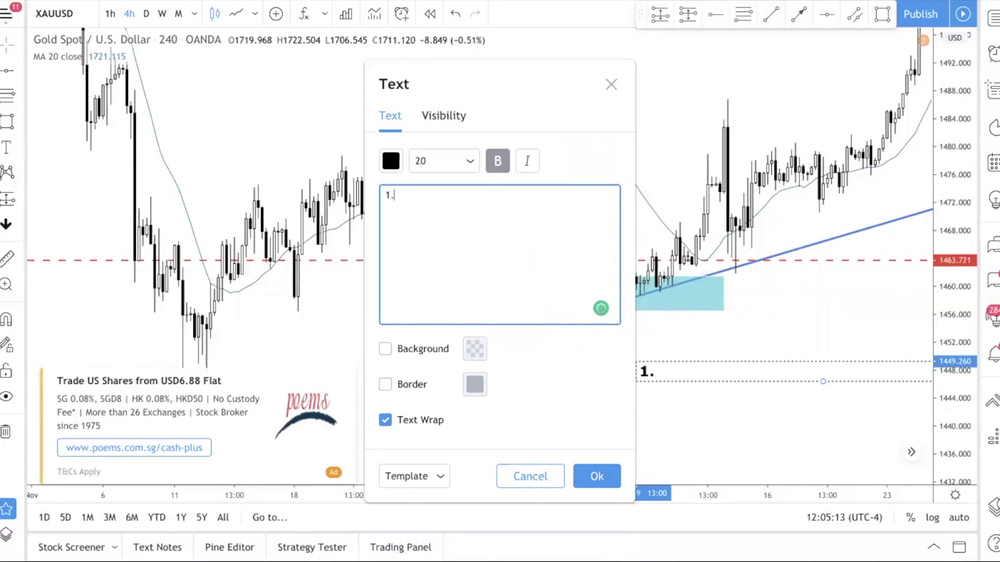
type("Draw tel")
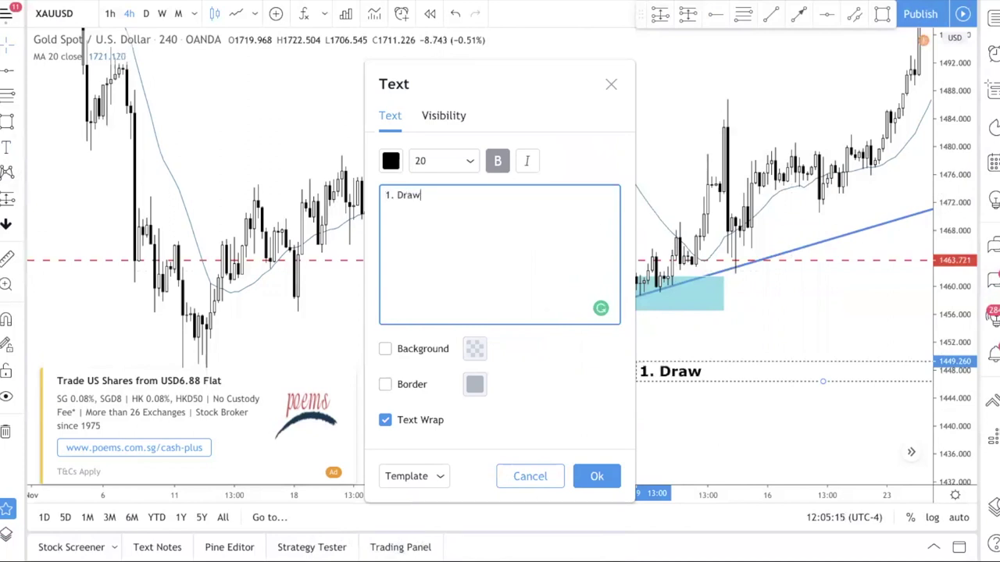
key("BackSpace")
key("BackSpace")
type("rendlin")
key("BackSpace")
key("BackSpace")
key("BackSpace")
type("ndline")
key("Return")
Add "2. Fibonnaci Retracement" as the second line of the note and apply the text.
type("2. ")
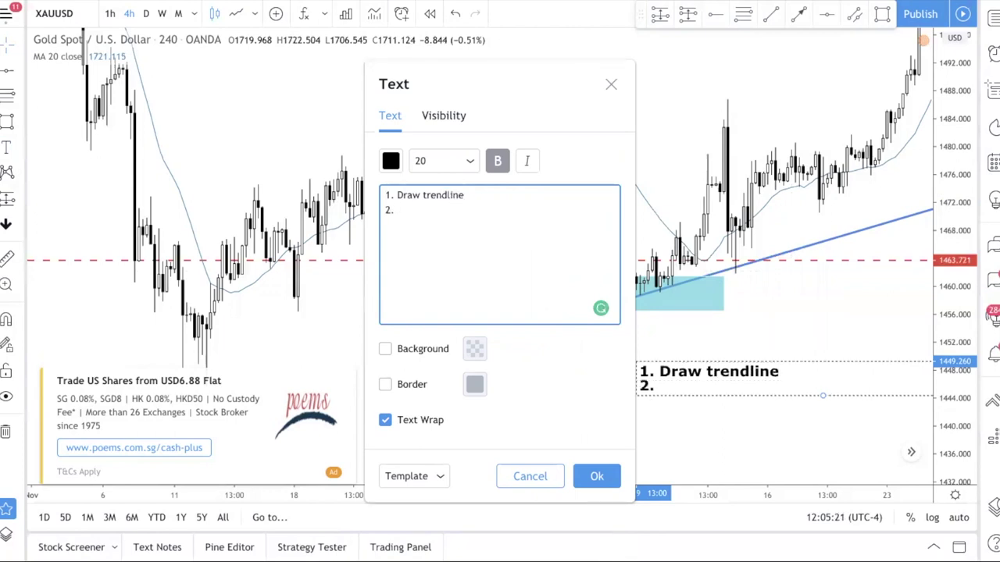
type("Fibonnaci Retracee")
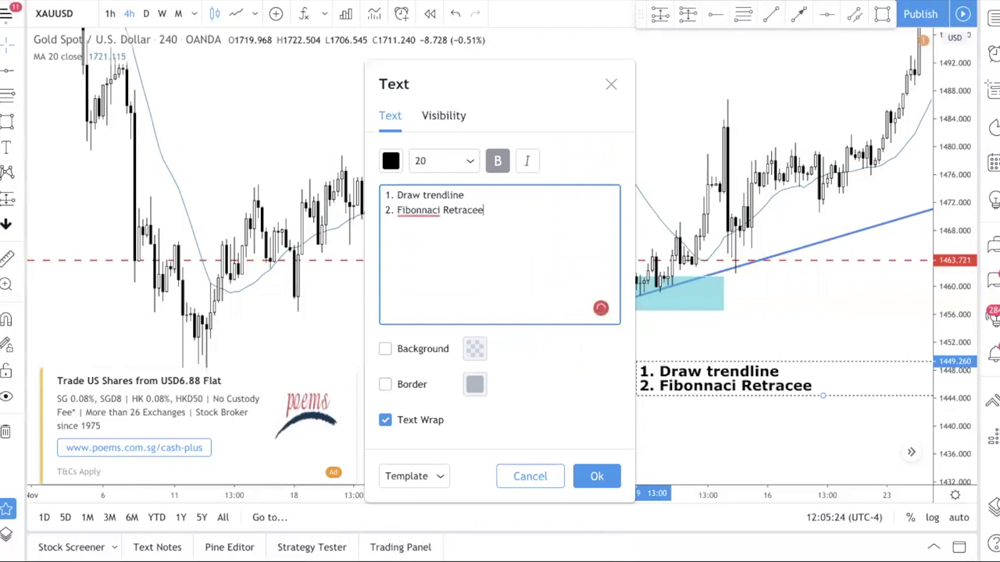
key("BackSpace")
type("ment")
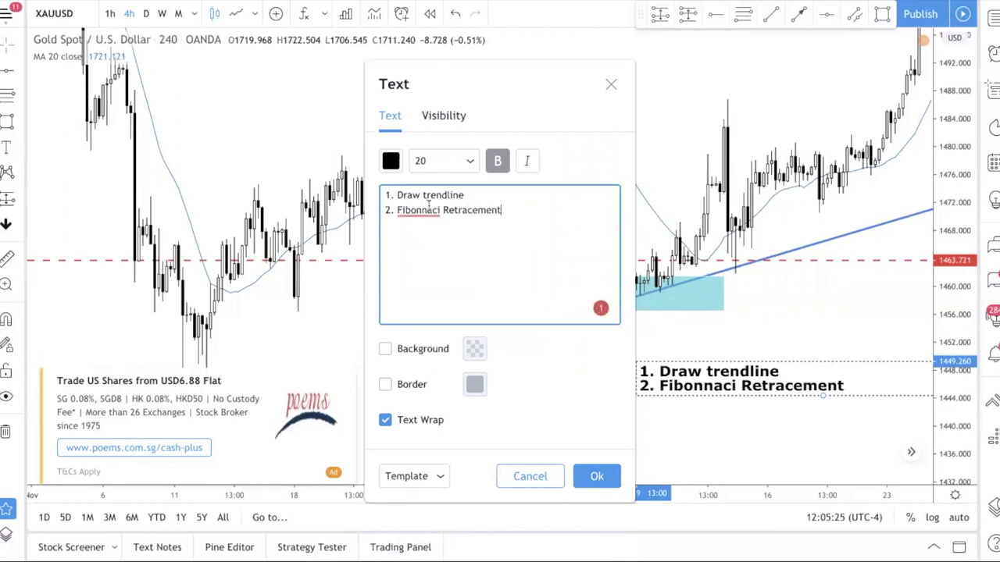
right_click(410, 209)
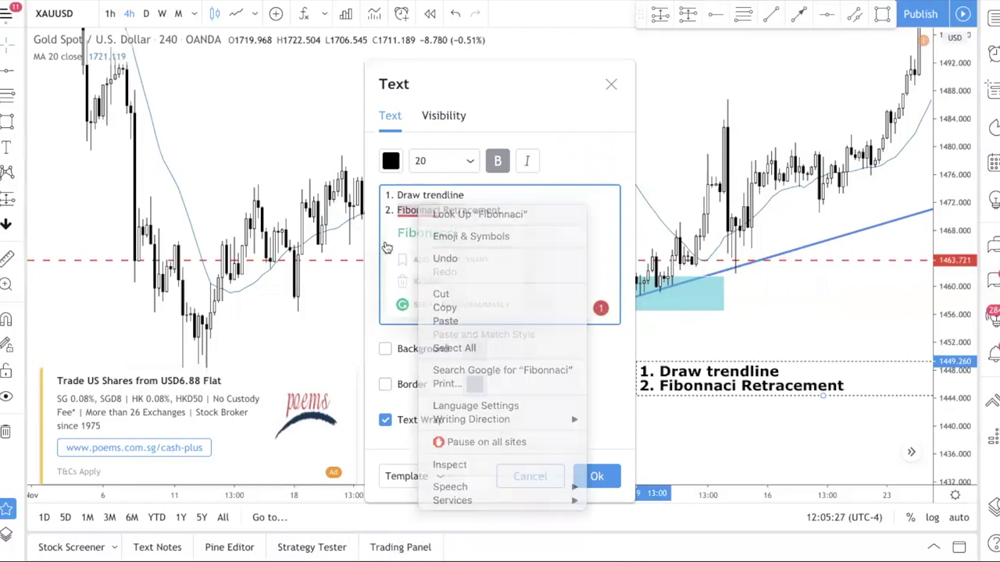
right_click(406, 208)
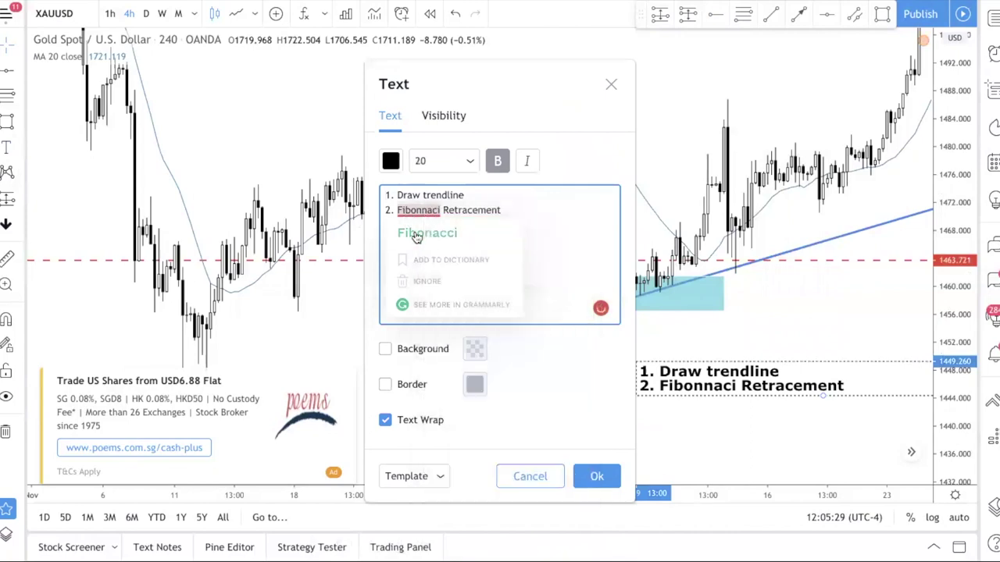
left_click(597, 475)
Reopen the text note and add the third line "3. Use line chart to finetune entry".
left_click_drag(769, 416, 681, 380)
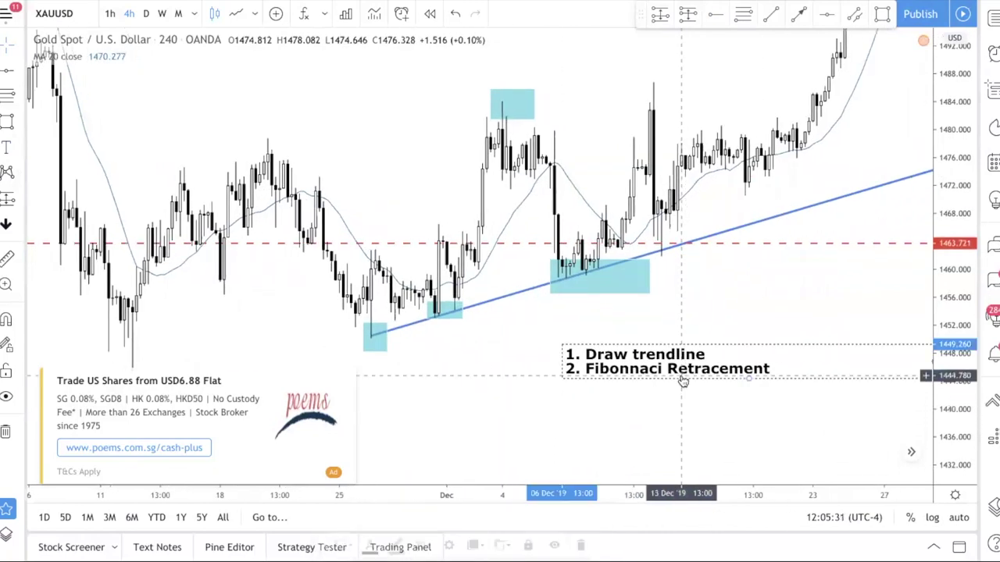
double_click(680, 378)
key("Return")
type("3.")
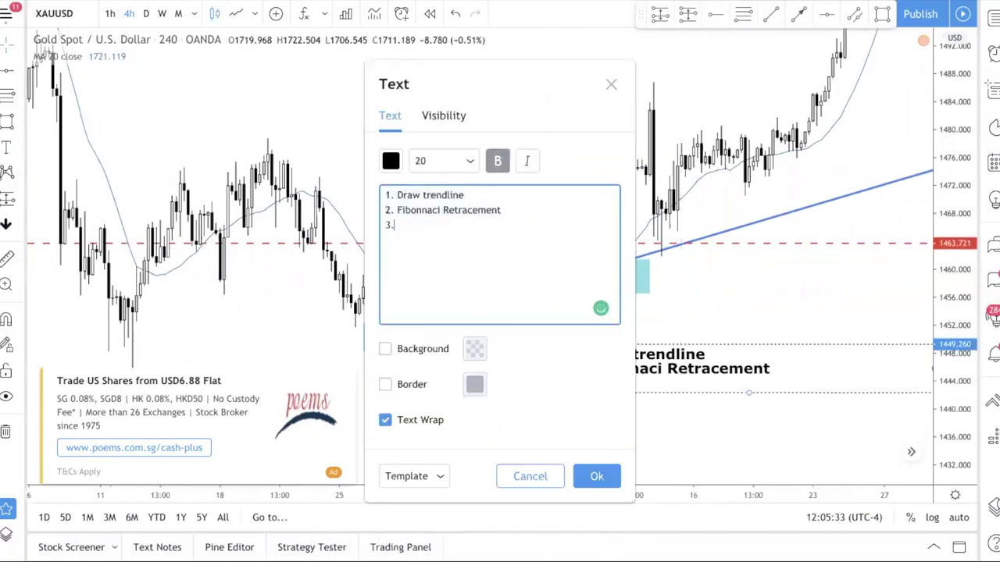
type(" Use line cha")
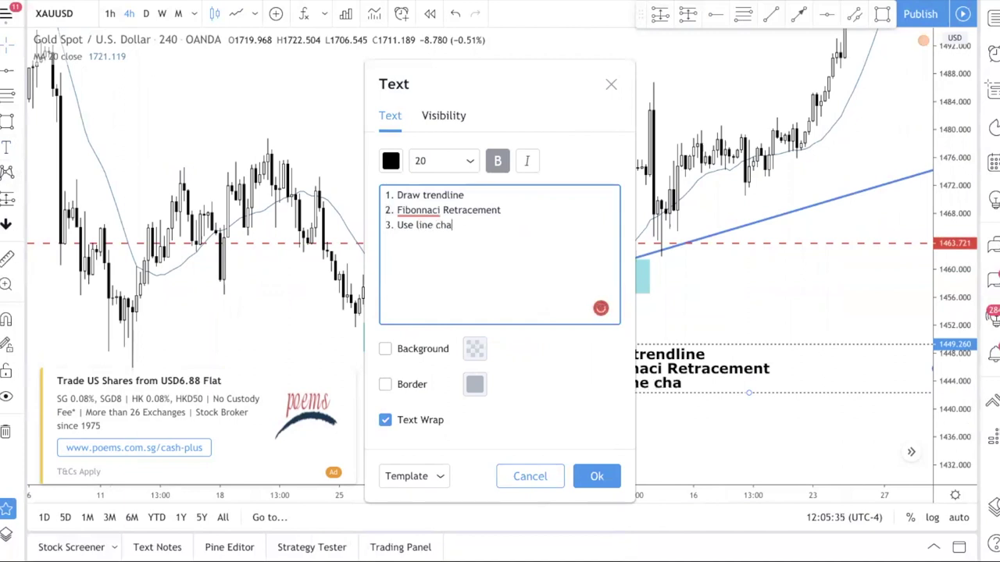
type("rt to finetune entry")
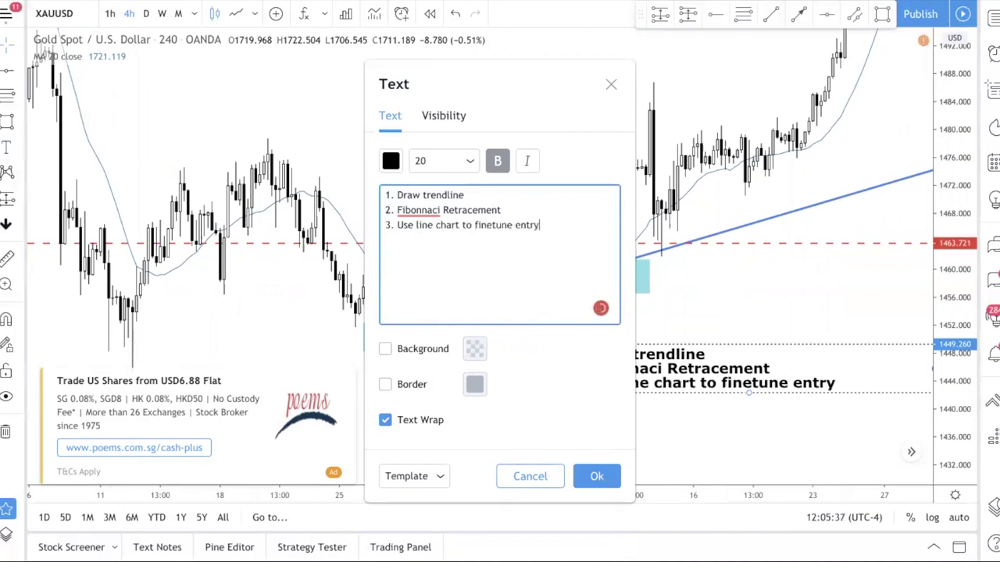
left_click(614, 470)
Move the text note to just beneath the trendline, starting at 2 December and about 1452.83.
left_click_drag(664, 382, 677, 349)
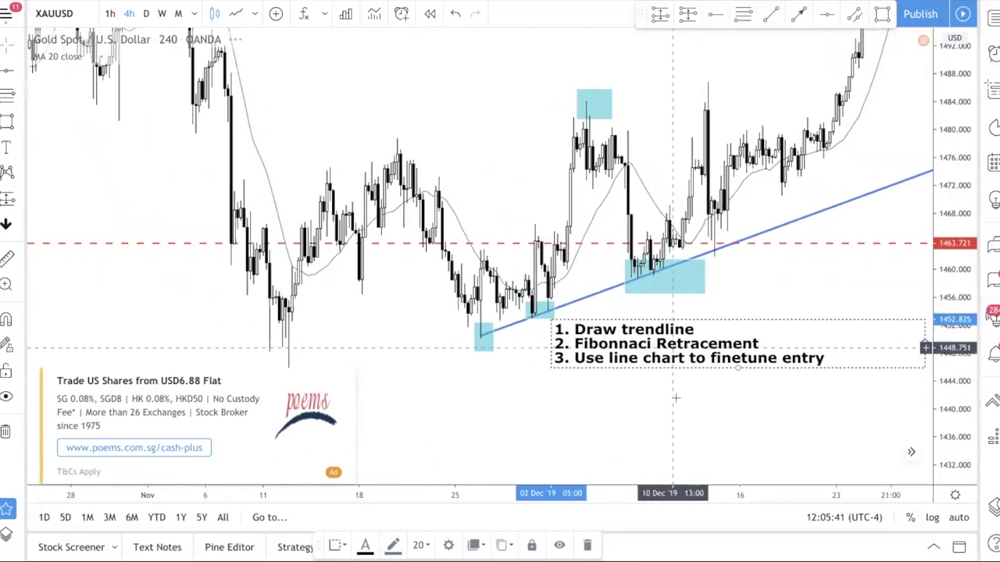
scroll(786, 437, "down", 1)
left_click_drag(958, 349, 947, 371)
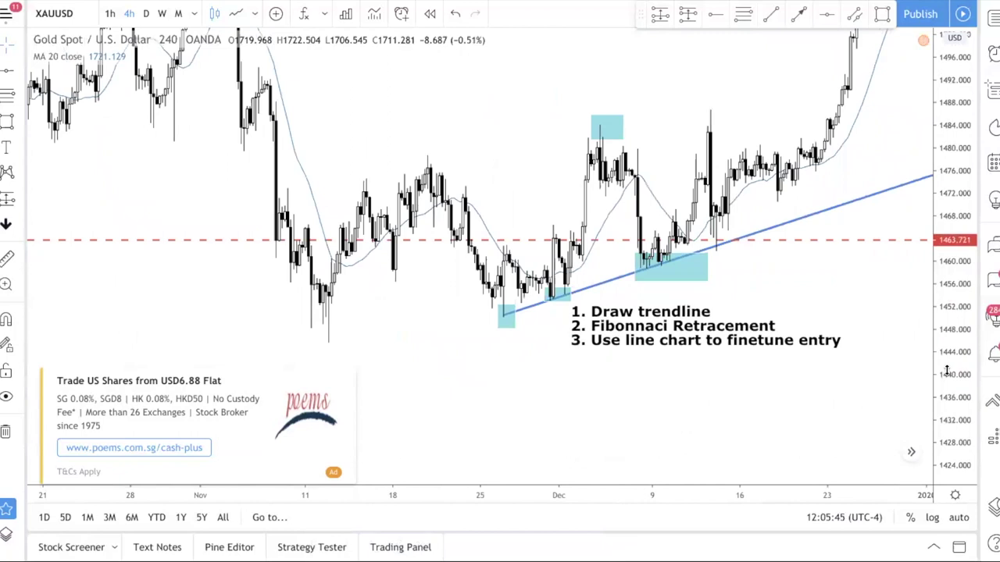